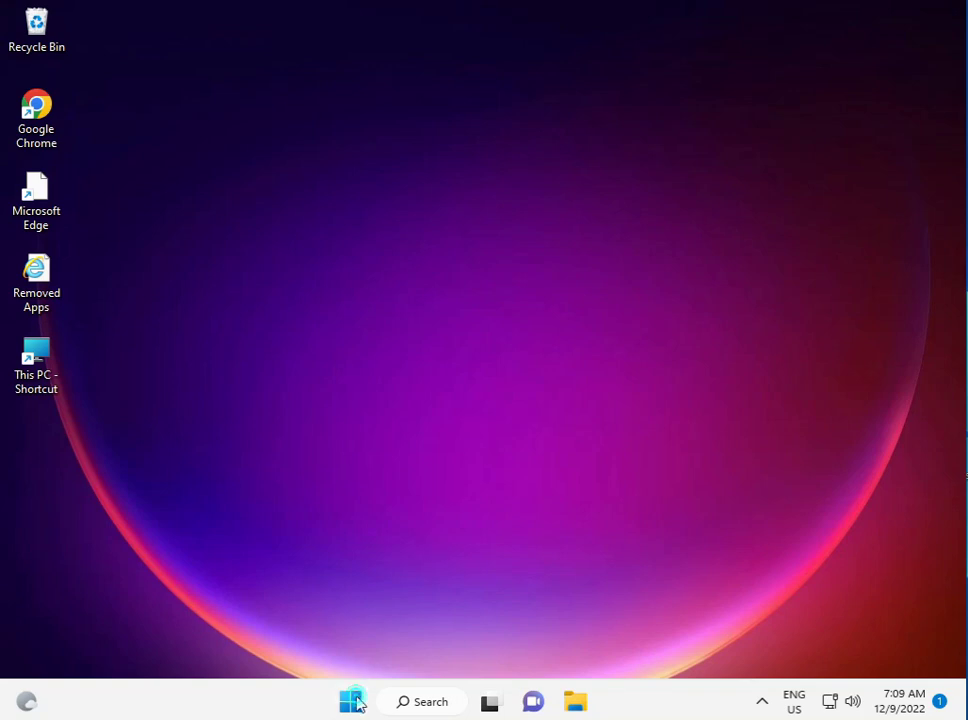
Search Start for 'cmd' and run Command Prompt as administrator.
{"action": "left_click", "coordinate": [351, 702]}
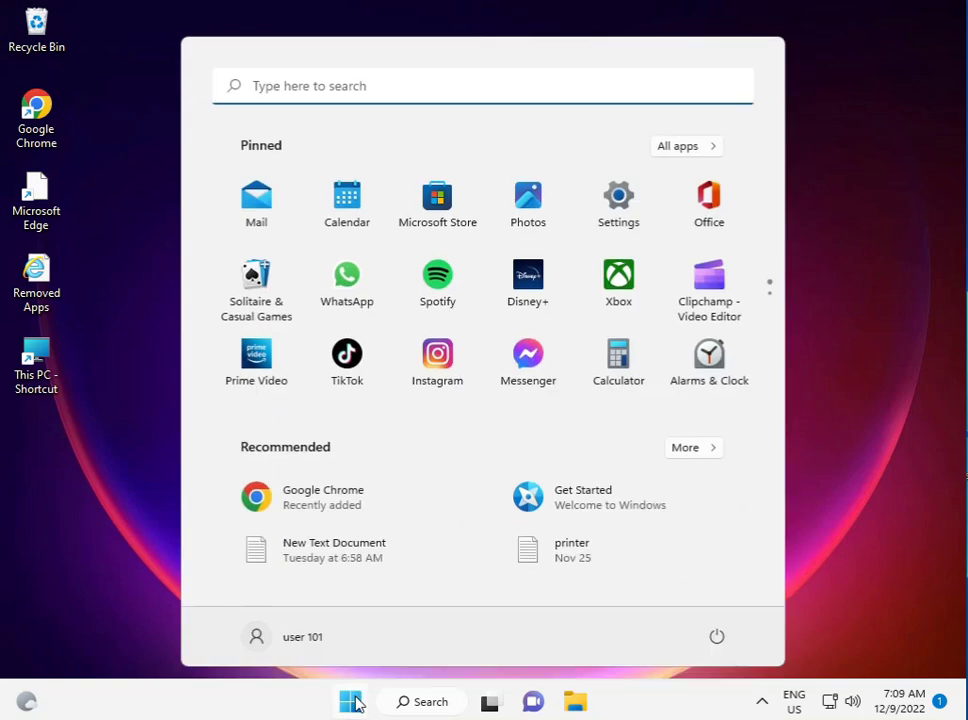
{"action": "type", "text": "c"}
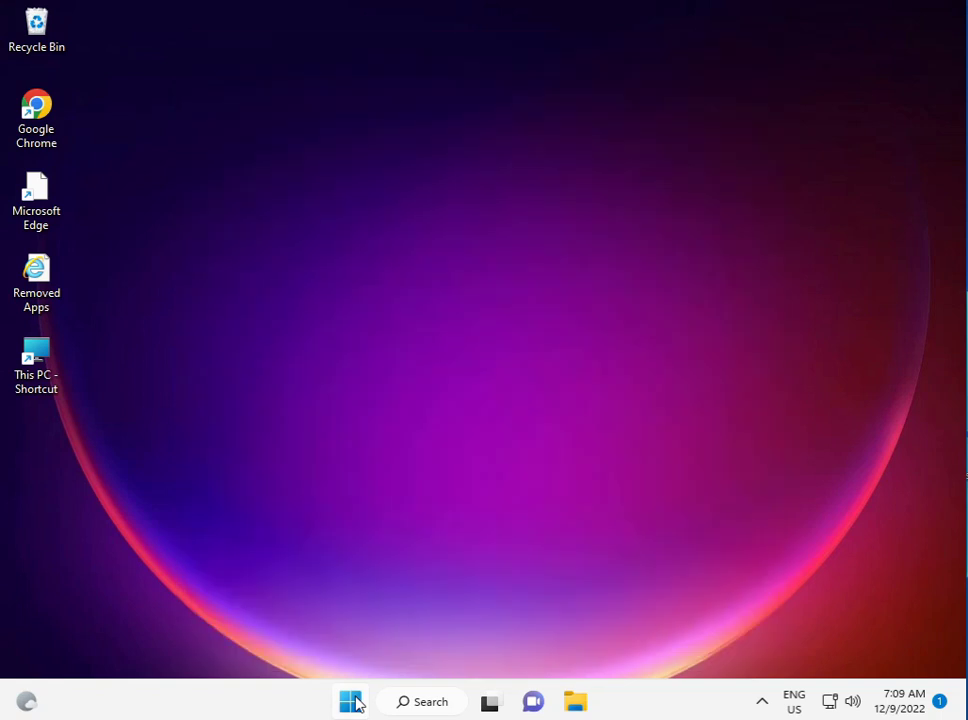
{"action": "type", "text": "md"}
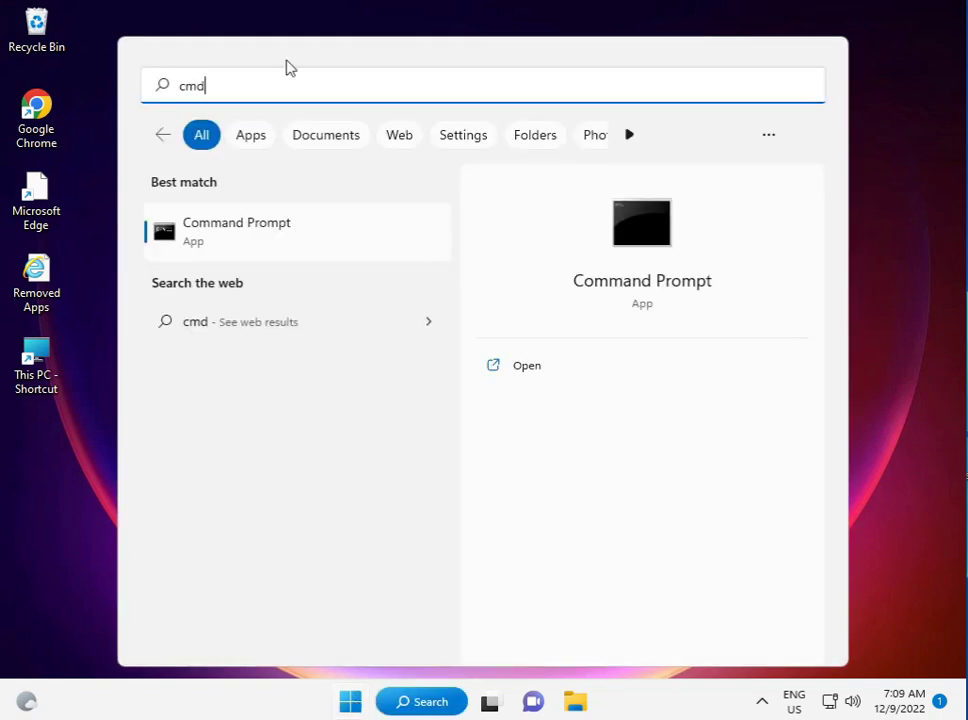
{"action": "right_click", "coordinate": [295, 232]}
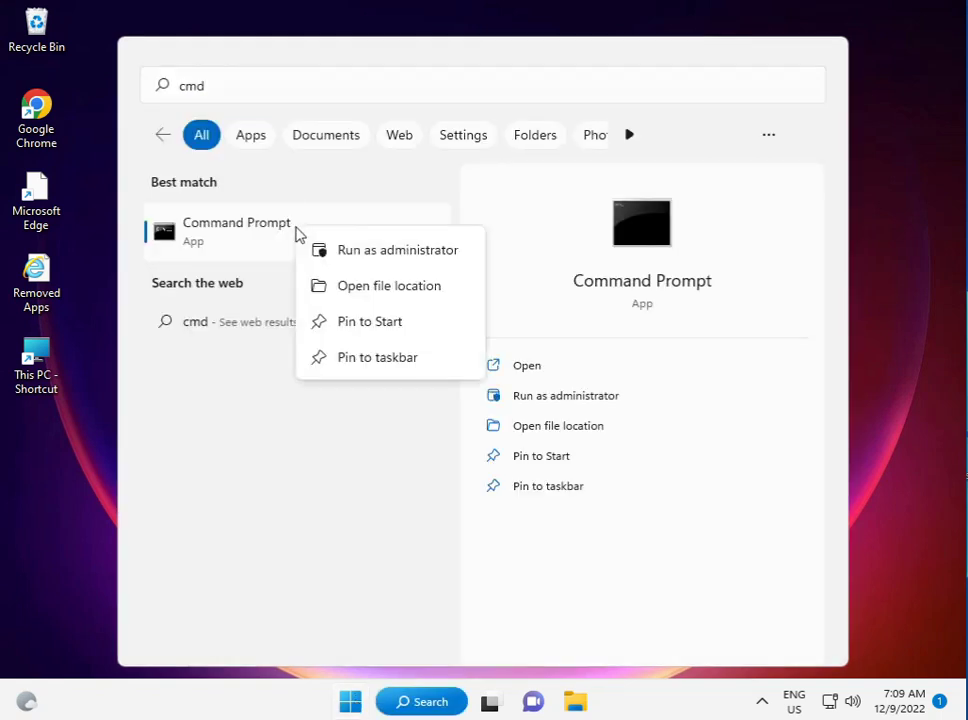
{"action": "left_click", "coordinate": [316, 249]}
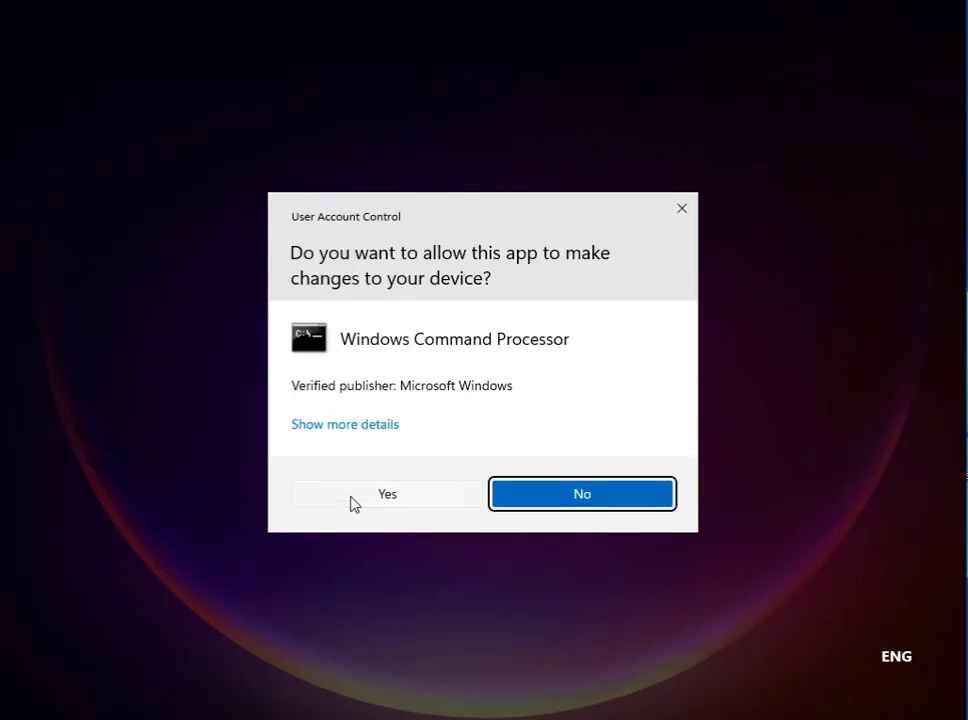
Approve the admin prompt, move the console up, and select exactly 'sfc /scannow' in Notepad.
{"action": "left_click", "coordinate": [353, 500]}
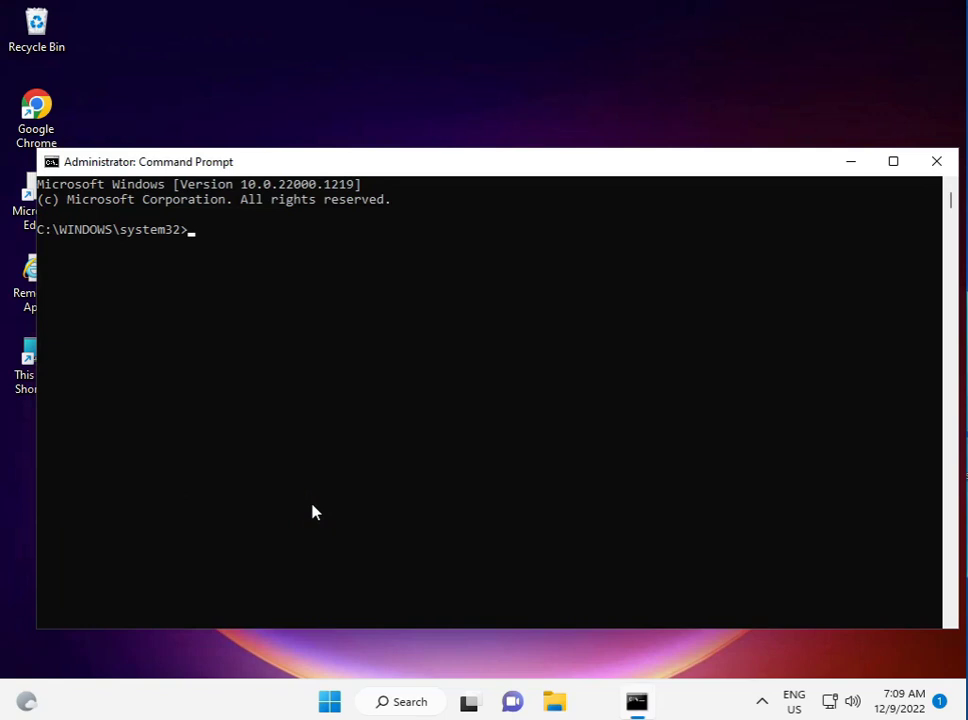
{"action": "left_click_drag", "start_coordinate": [492, 168], "coordinate": [501, 31]}
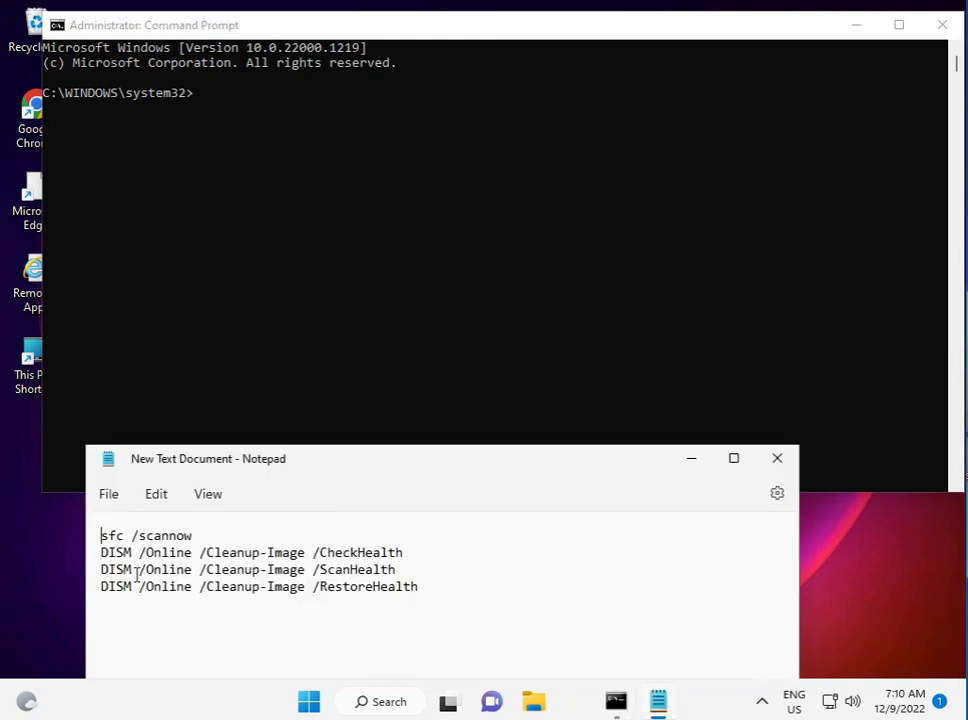
{"action": "triple_click", "coordinate": [96, 540]}
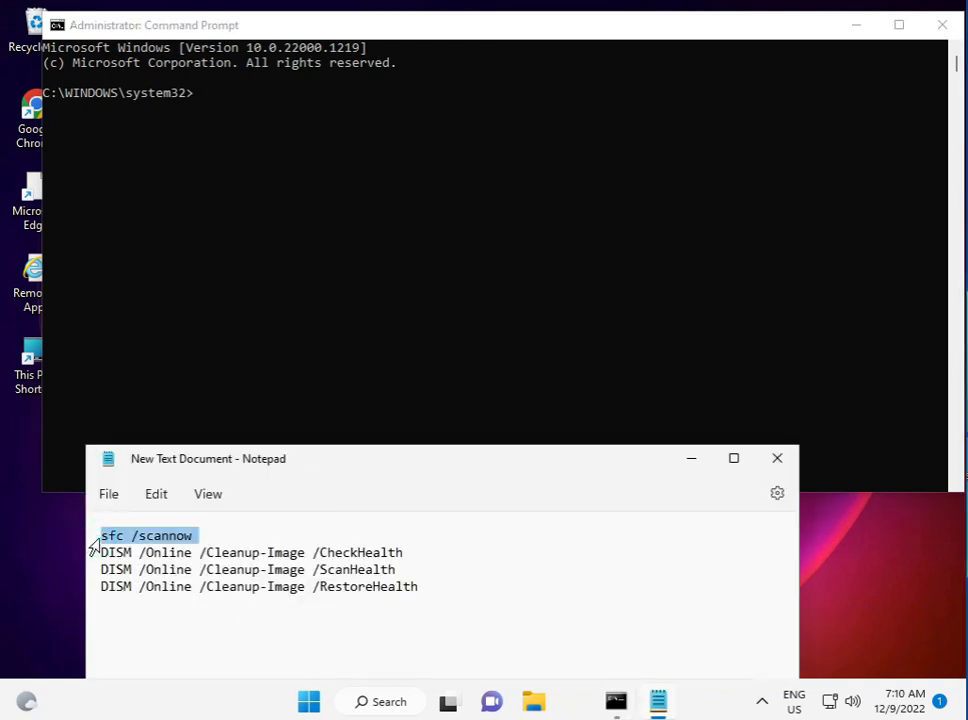
{"action": "triple_click", "coordinate": [94, 556]}
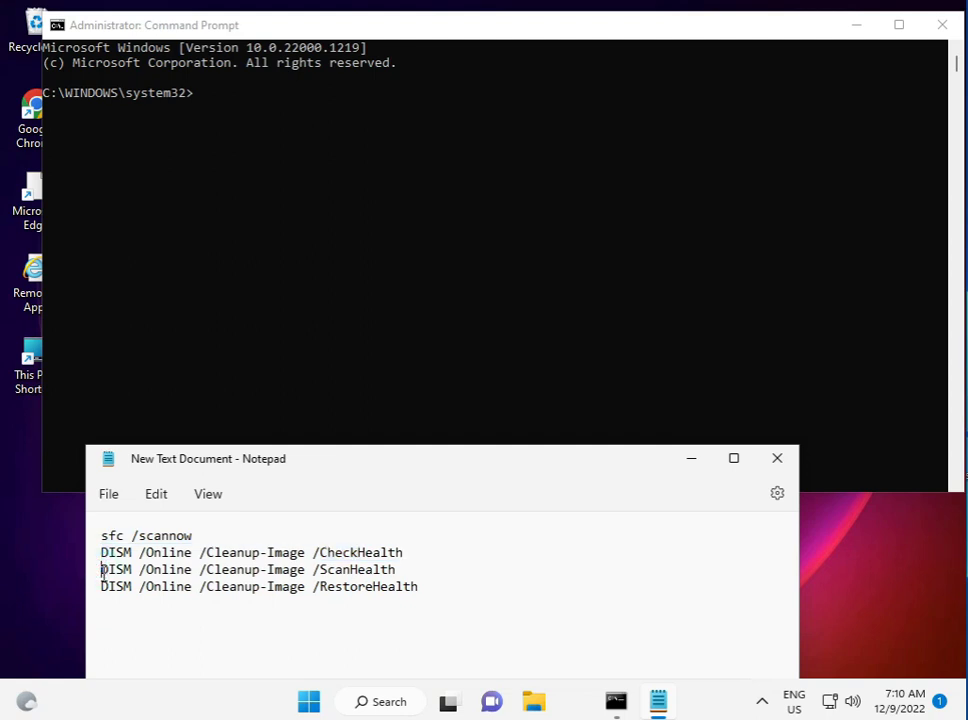
{"action": "triple_click", "coordinate": [95, 571]}
{"action": "triple_click", "coordinate": [94, 588]}
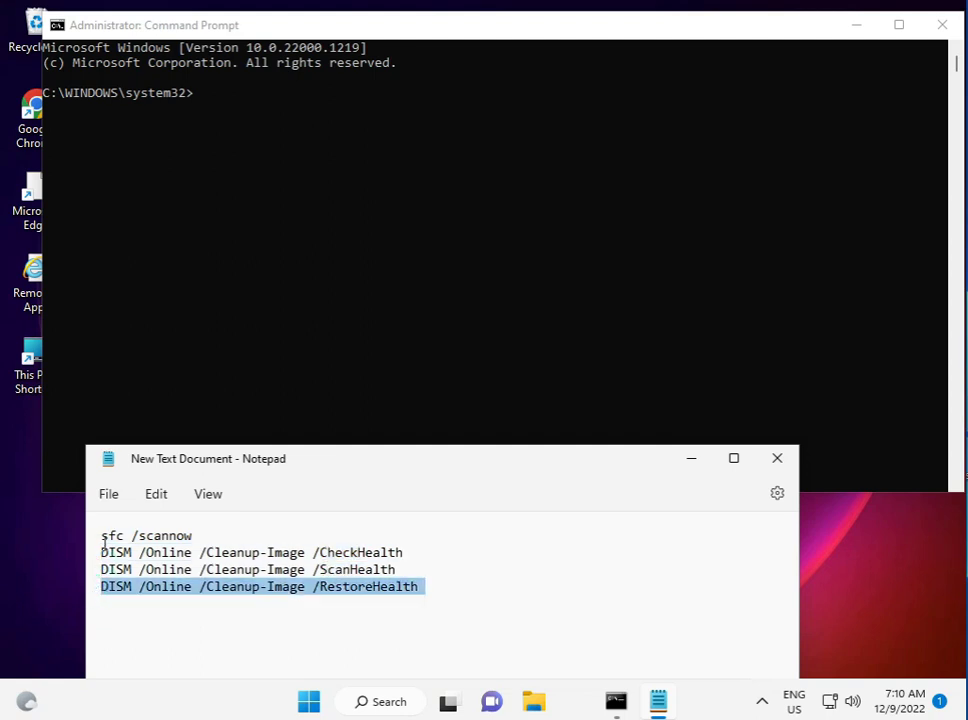
{"action": "left_click_drag", "start_coordinate": [102, 537], "coordinate": [207, 551]}
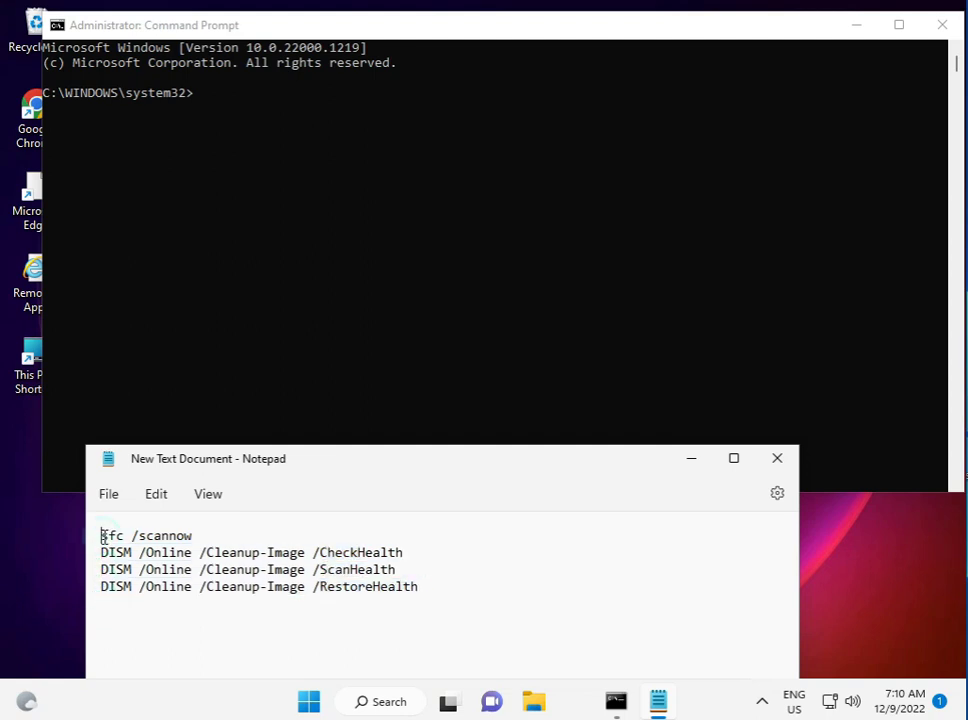
{"action": "left_click", "coordinate": [194, 535]}
{"action": "left_click_drag", "start_coordinate": [103, 537], "coordinate": [197, 537]}
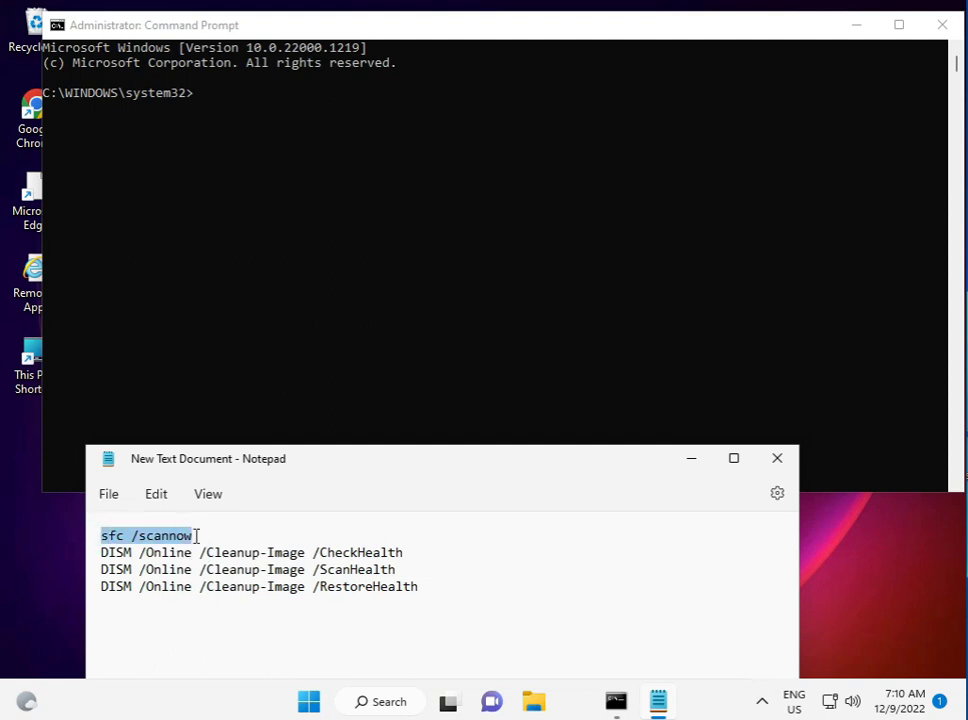
Copy 'sfc /scannow', paste it into the admin Command Prompt, and run it.
{"action": "key", "text": "ctrl+c"}
{"action": "left_click", "coordinate": [197, 107]}
{"action": "right_click", "coordinate": [197, 99]}
{"action": "left_click", "coordinate": [196, 94]}
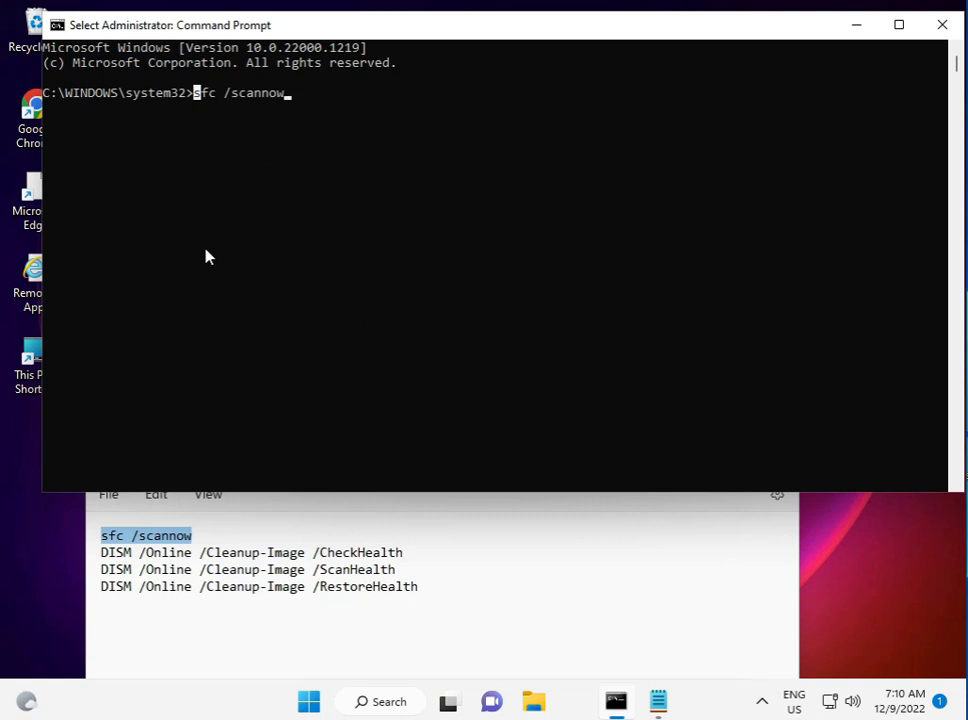
{"action": "key", "text": "Return"}
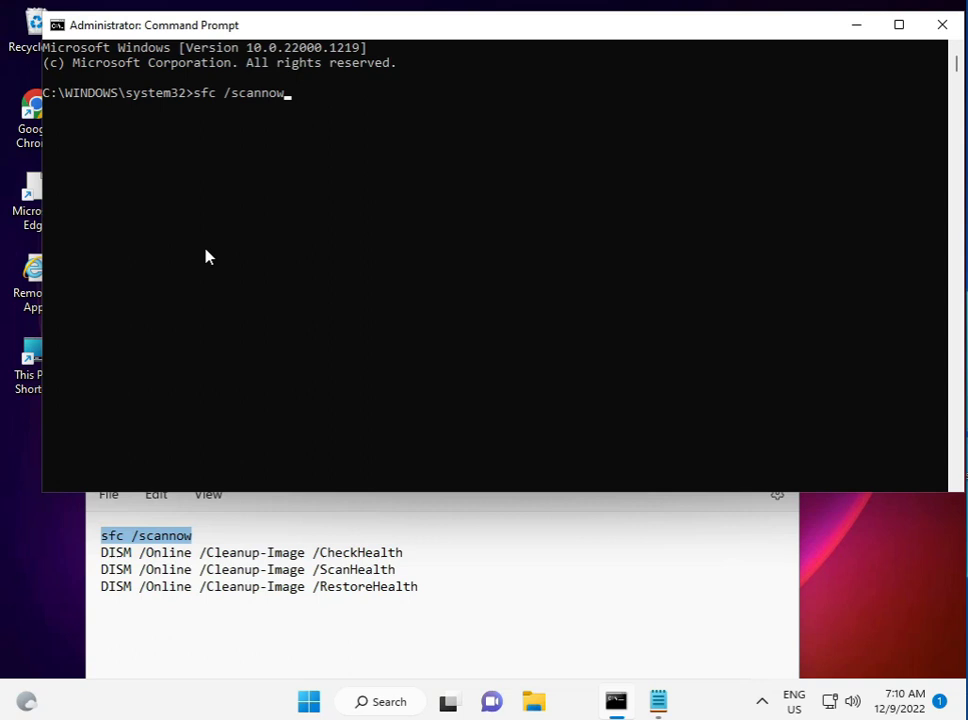
{"action": "key", "text": "Return"}
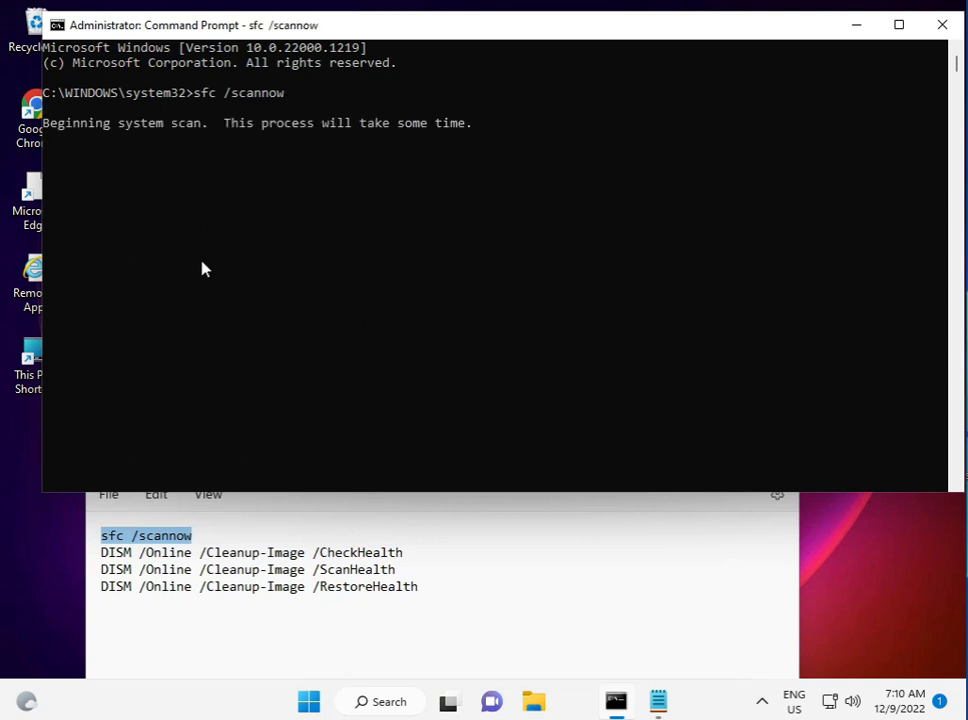
Select the DISM CheckHealth and ScanHealth lines in the Notepad notes.
{"action": "triple_click", "coordinate": [98, 555]}
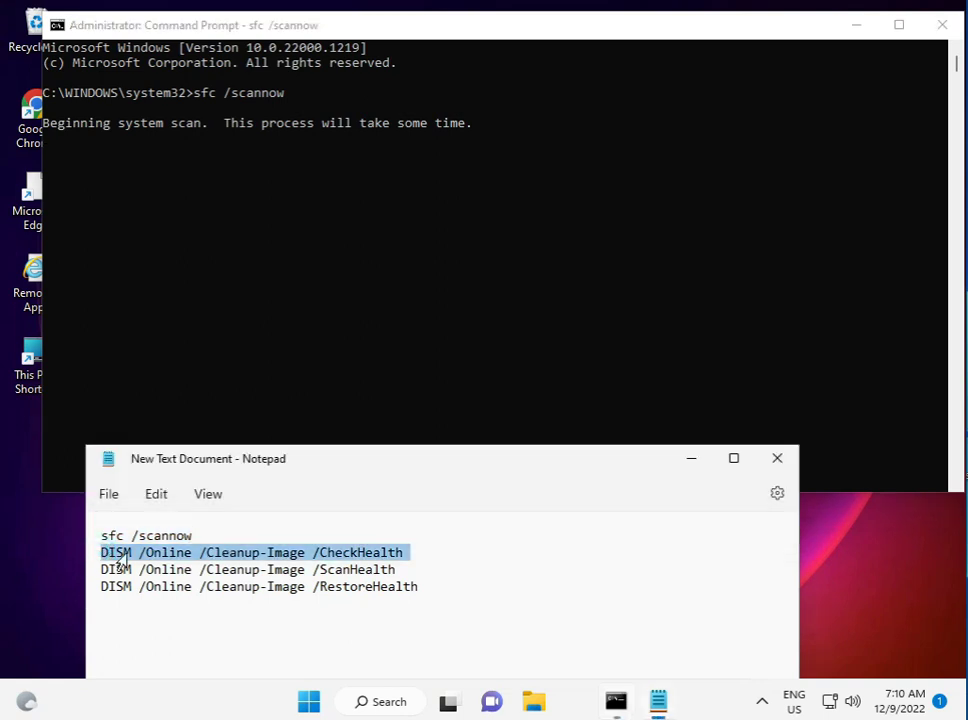
{"action": "triple_click", "coordinate": [98, 570]}
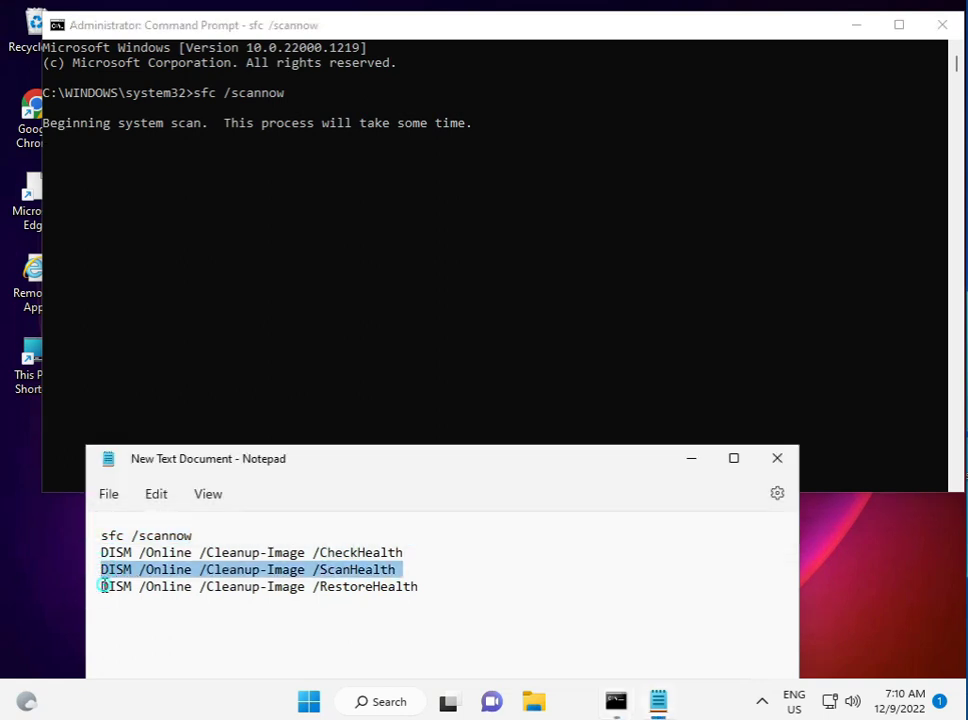
{"action": "left_click", "coordinate": [102, 587]}
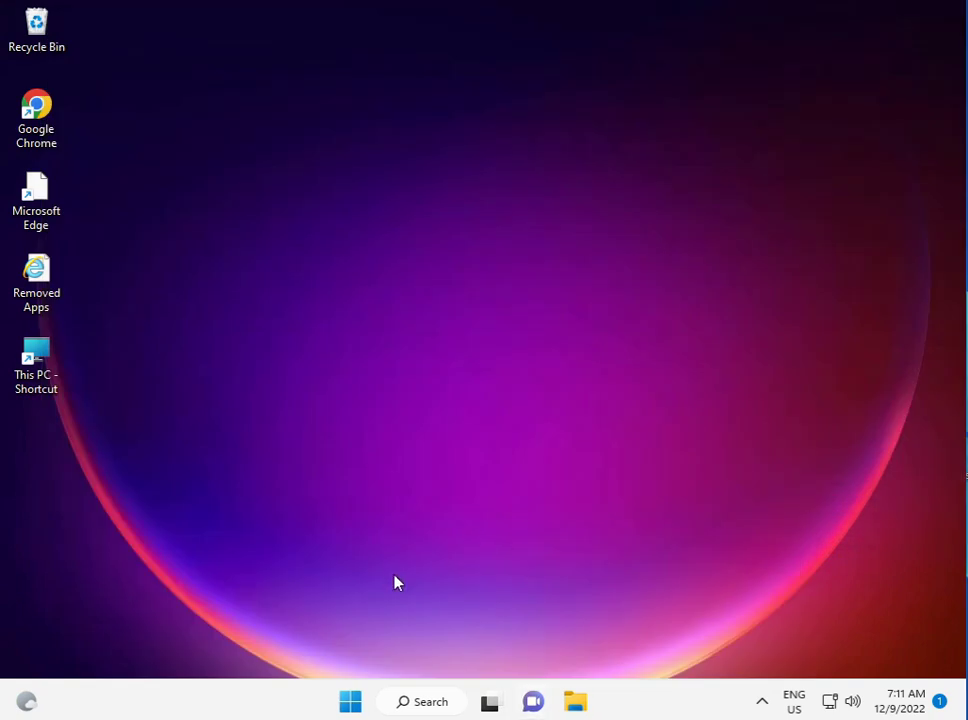
Search Start for 'services' and run the Services app as administrator.
{"action": "left_click", "coordinate": [352, 701]}
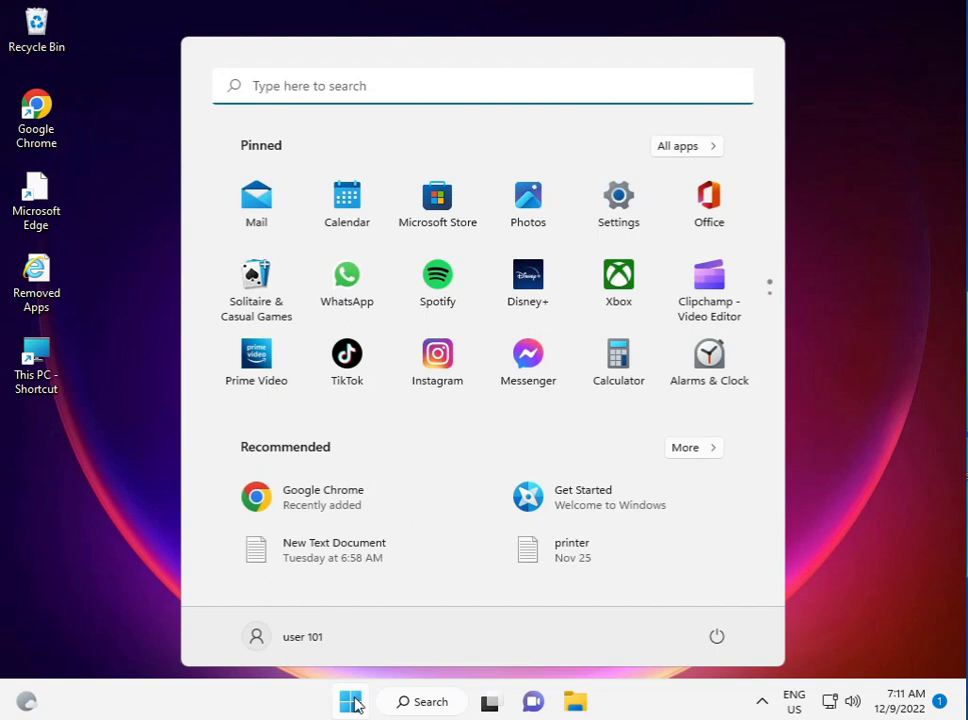
{"action": "type", "text": "servi"}
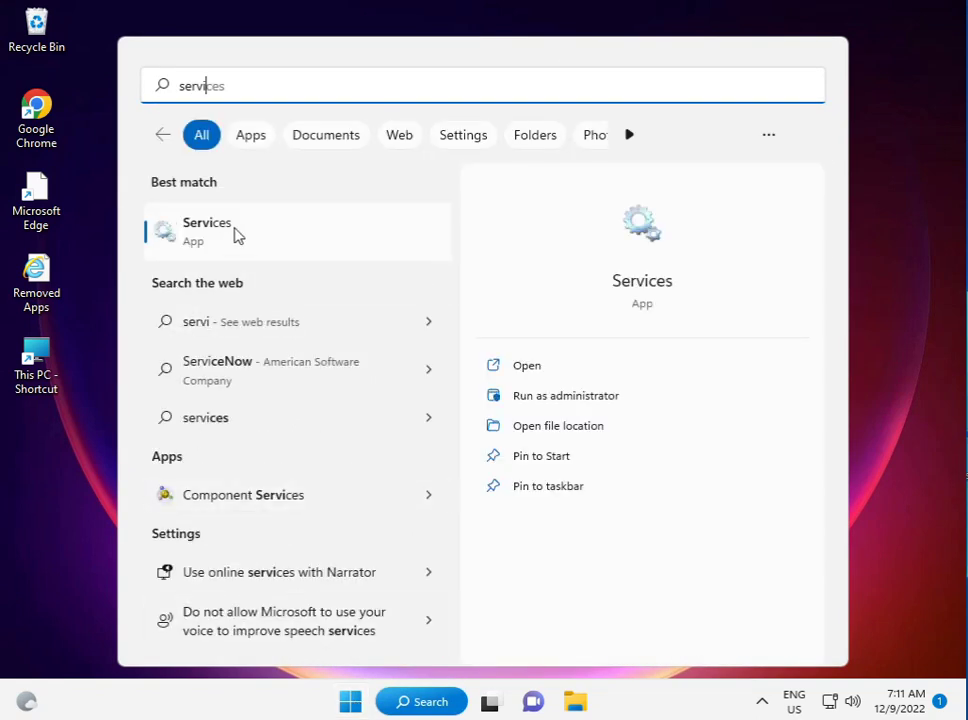
{"action": "left_click", "coordinate": [237, 234]}
{"action": "right_click", "coordinate": [237, 234]}
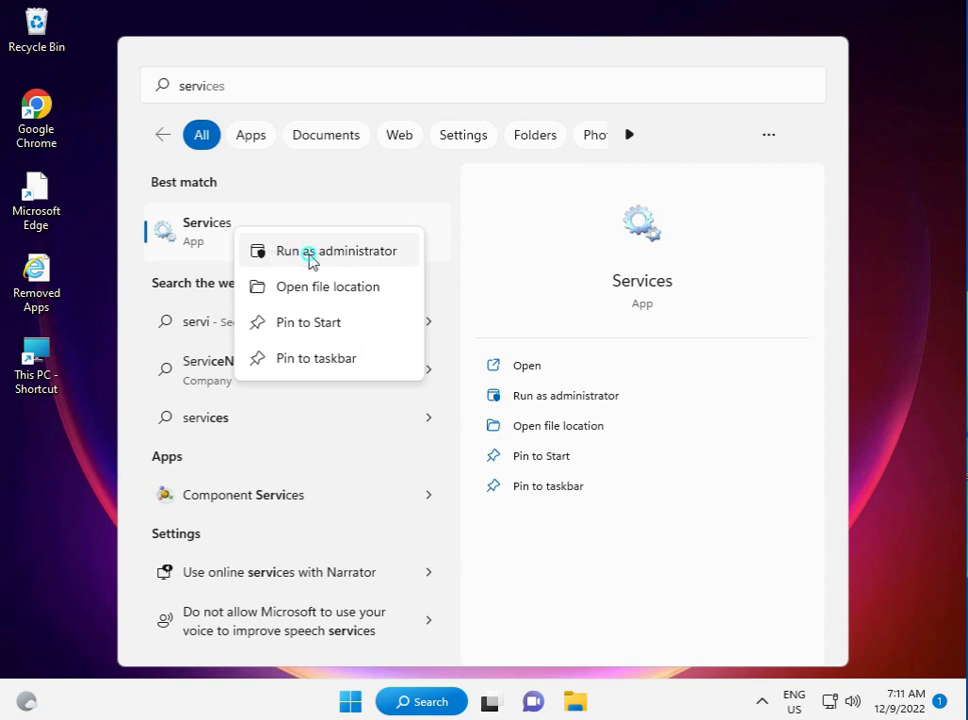
{"action": "left_click", "coordinate": [309, 254]}
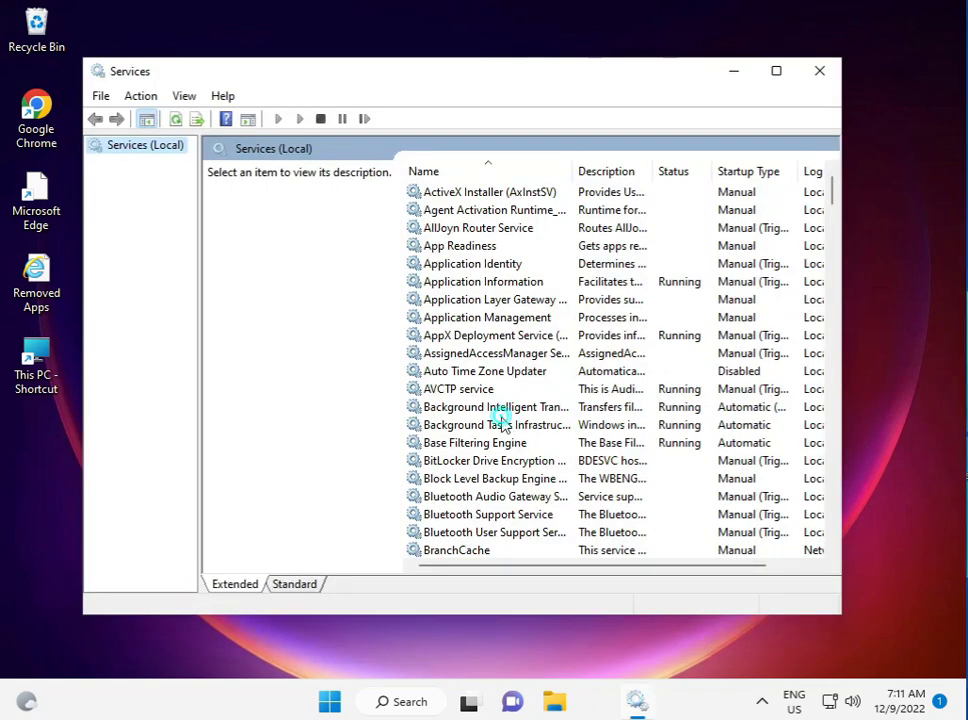
Find and select the running Windows Update service in the Services list.
{"action": "left_click", "coordinate": [504, 424]}
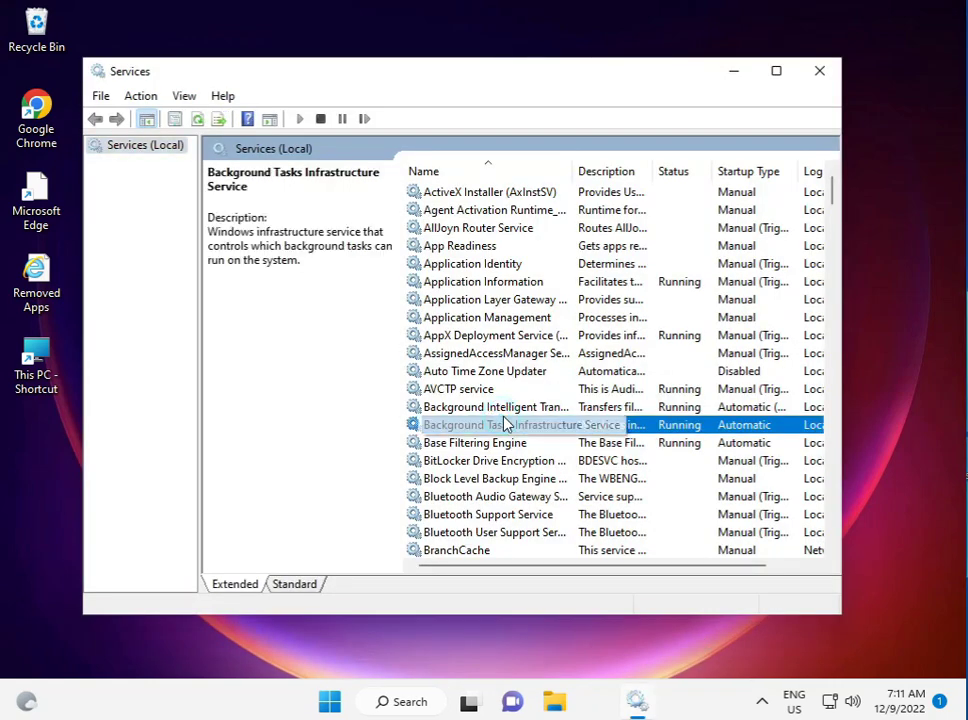
{"action": "key", "text": "w"}
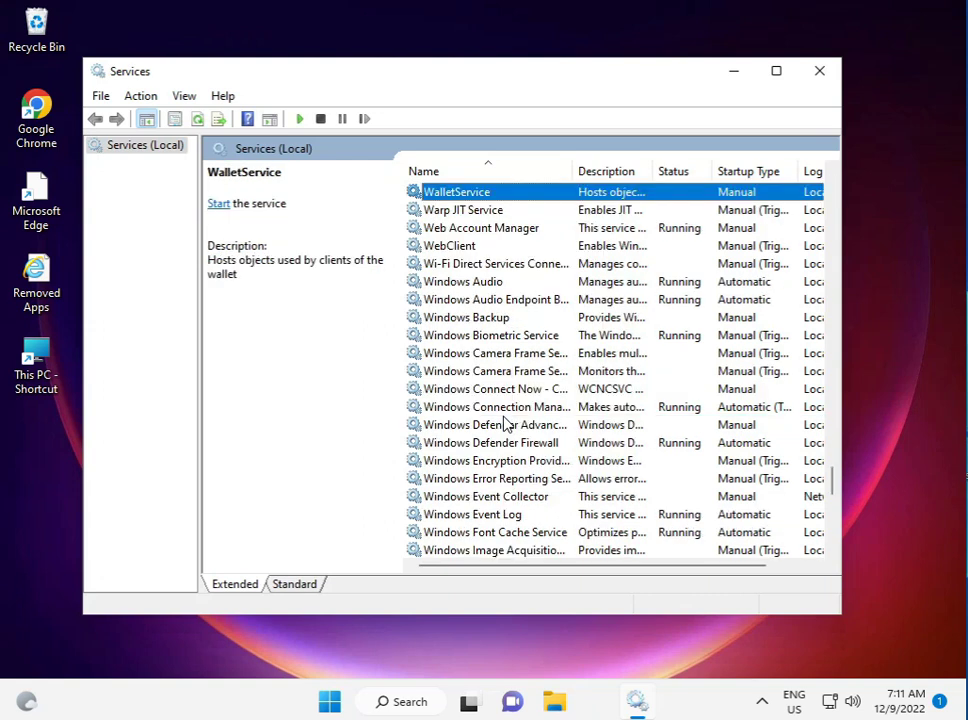
{"action": "scroll", "coordinate": [504, 450], "scroll_direction": "down", "scroll_amount": 3}
{"action": "key", "text": "w"}
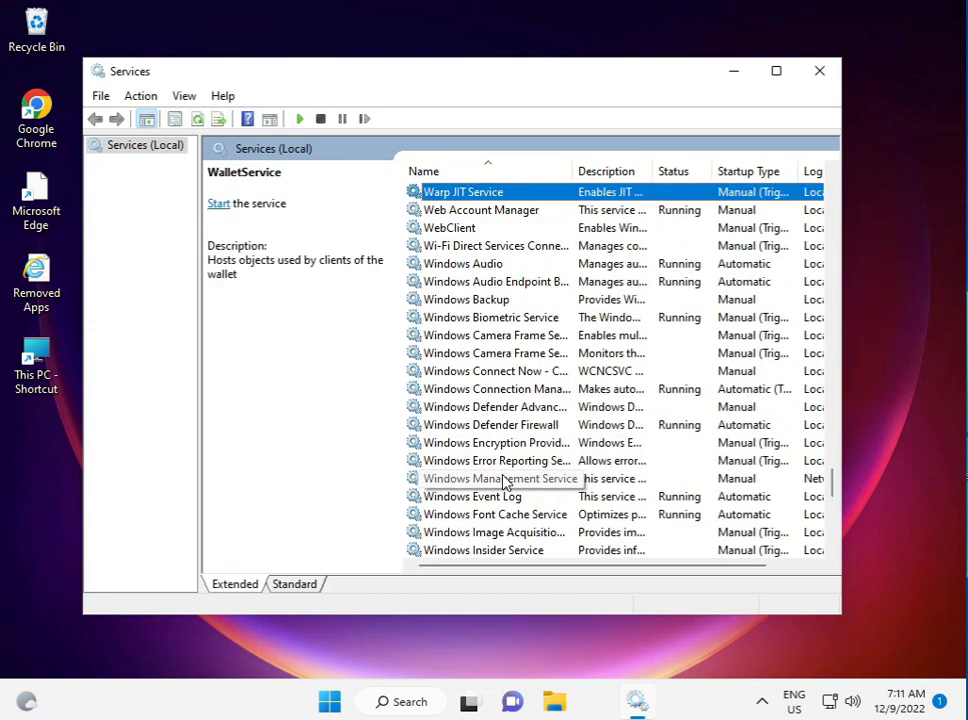
{"action": "scroll", "coordinate": [504, 481], "scroll_direction": "down", "scroll_amount": 4}
{"action": "scroll", "coordinate": [504, 481], "scroll_direction": "down", "scroll_amount": 7}
{"action": "scroll", "coordinate": [505, 484], "scroll_direction": "up", "scroll_amount": 3}
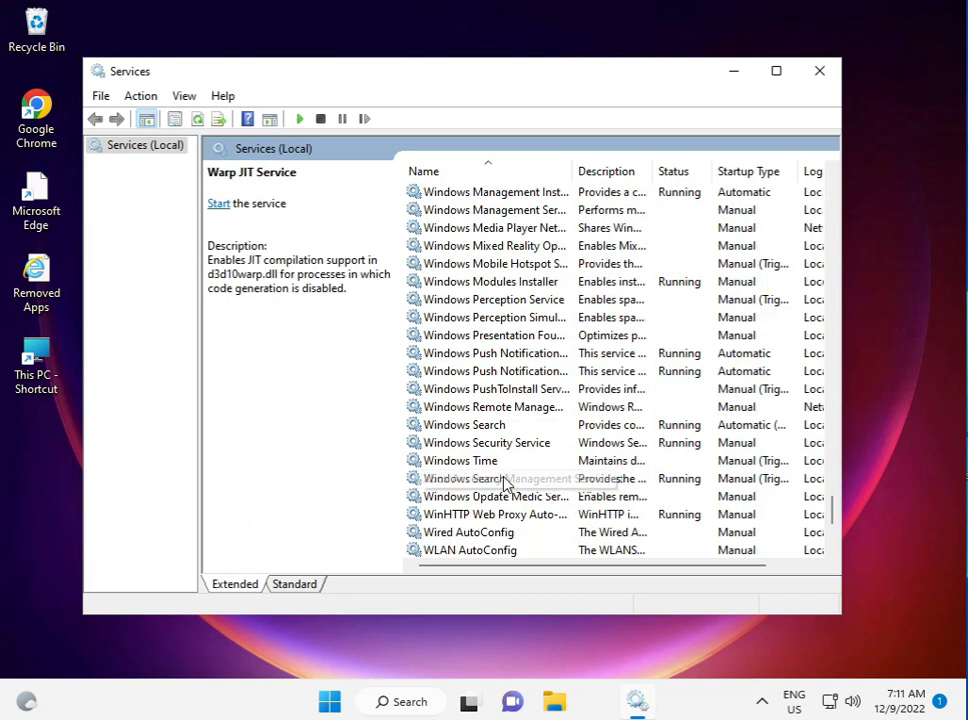
{"action": "scroll", "coordinate": [503, 486], "scroll_direction": "up", "scroll_amount": 1}
{"action": "left_click", "coordinate": [494, 533]}
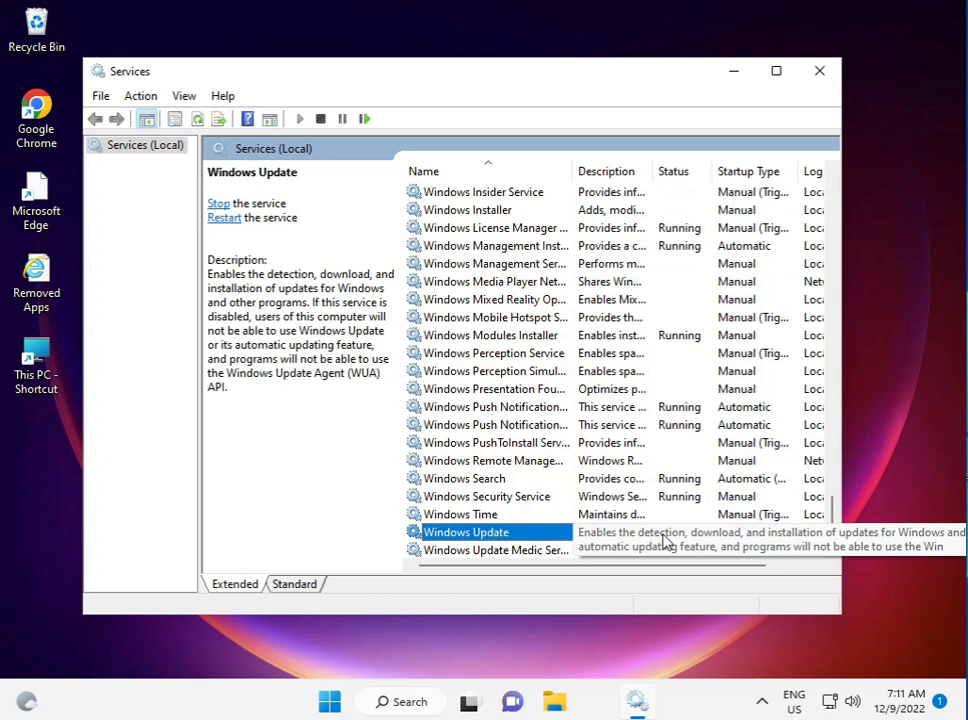
Set the Windows Update service startup type to Automatic and apply it.
{"action": "double_click", "coordinate": [525, 533]}
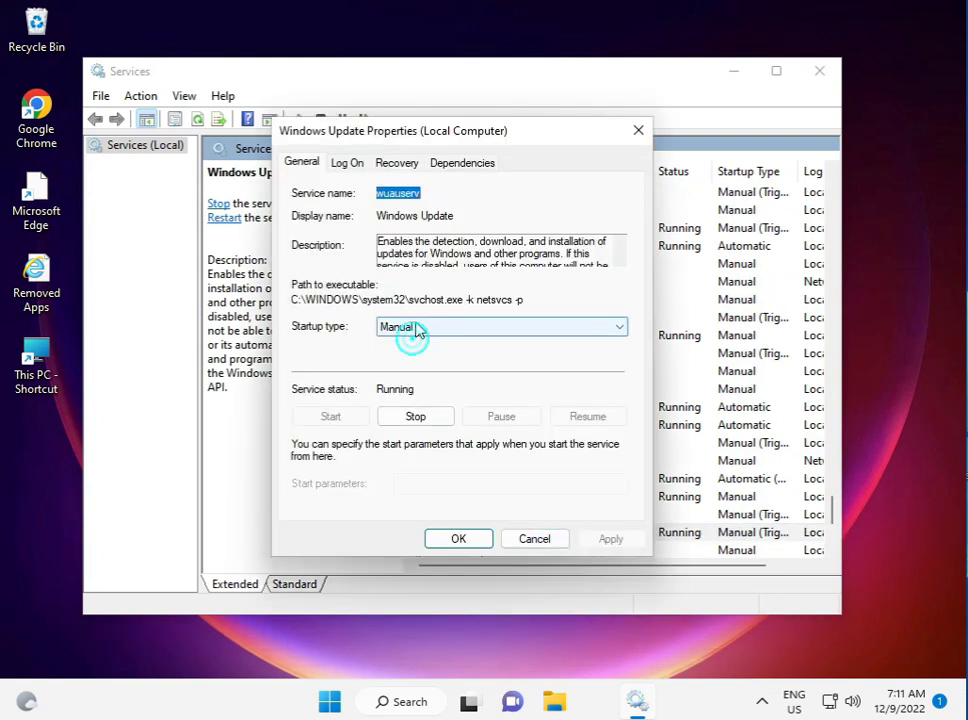
{"action": "left_click", "coordinate": [413, 330]}
{"action": "left_click", "coordinate": [400, 356]}
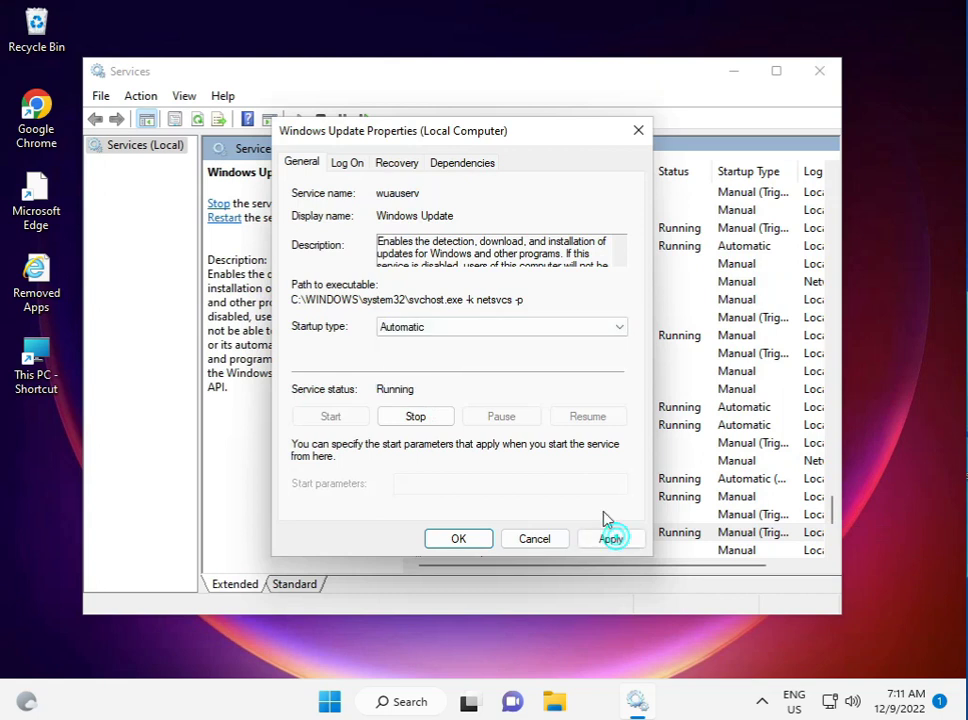
{"action": "left_click", "coordinate": [621, 540]}
Close the properties, restart the Windows Update service, and close Services.
{"action": "left_click", "coordinate": [452, 540]}
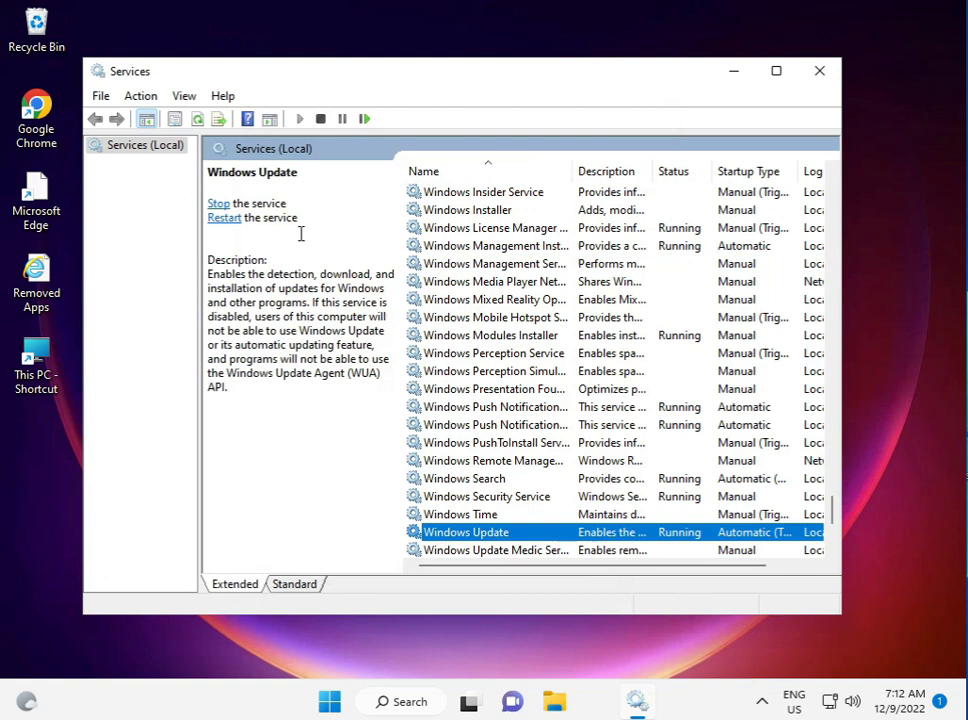
{"action": "left_click", "coordinate": [216, 220]}
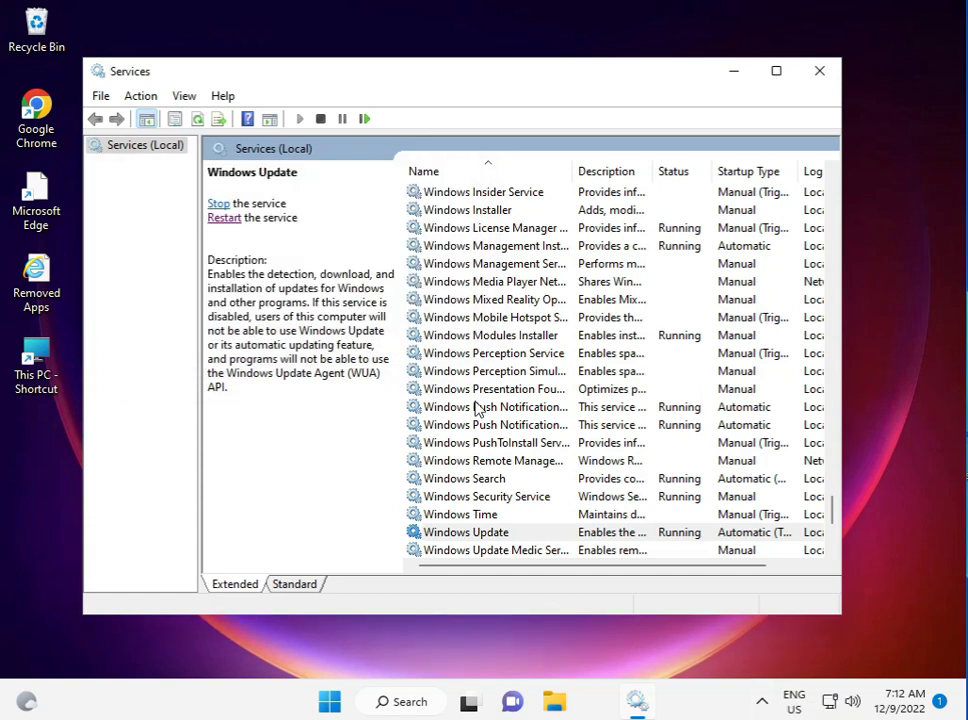
{"action": "left_click", "coordinate": [819, 71]}
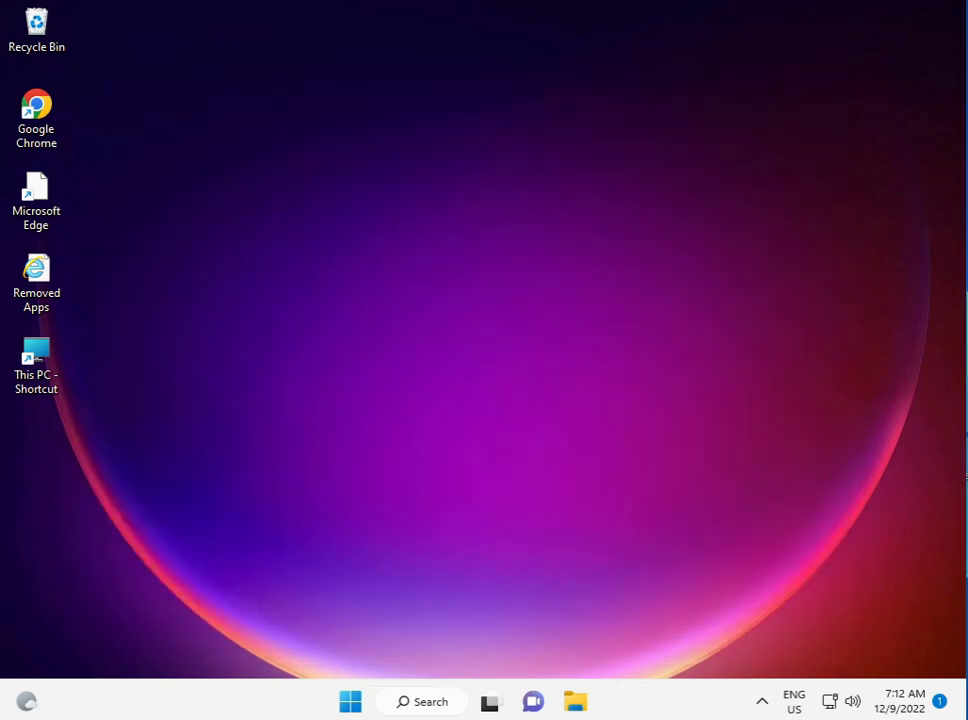
{"action": "left_click", "coordinate": [761, 702]}
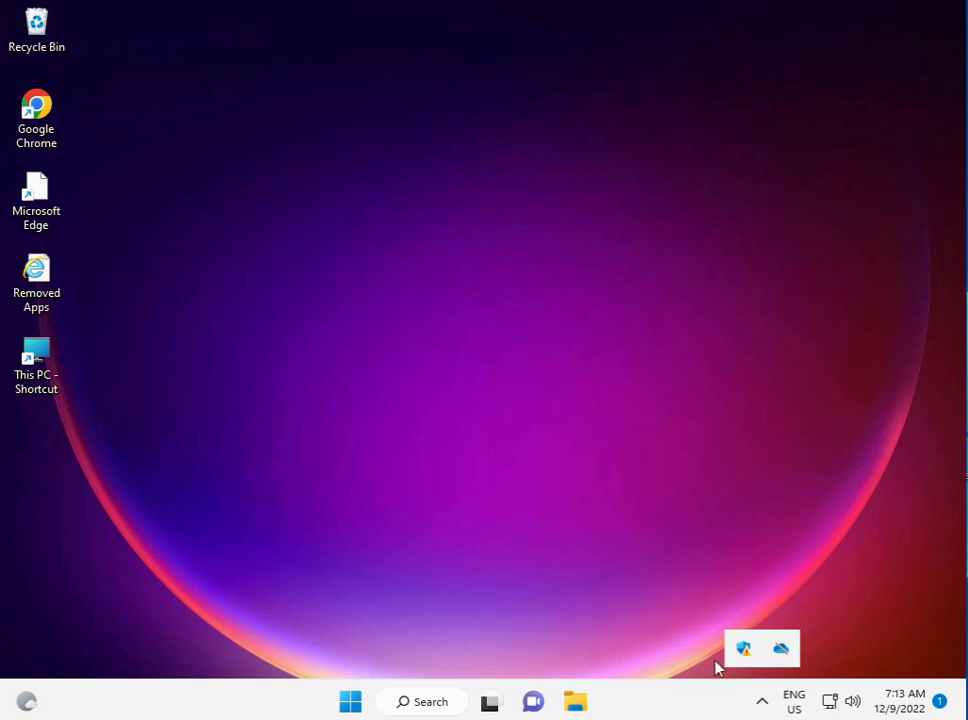
{"action": "right_click", "coordinate": [743, 648]}
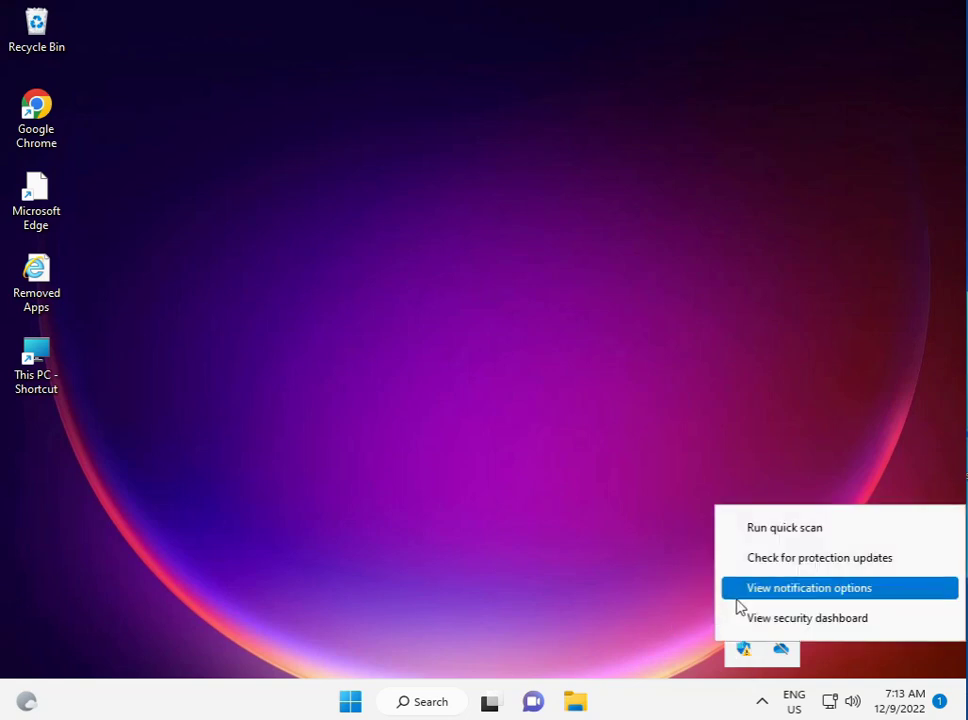
{"action": "left_click", "coordinate": [637, 589]}
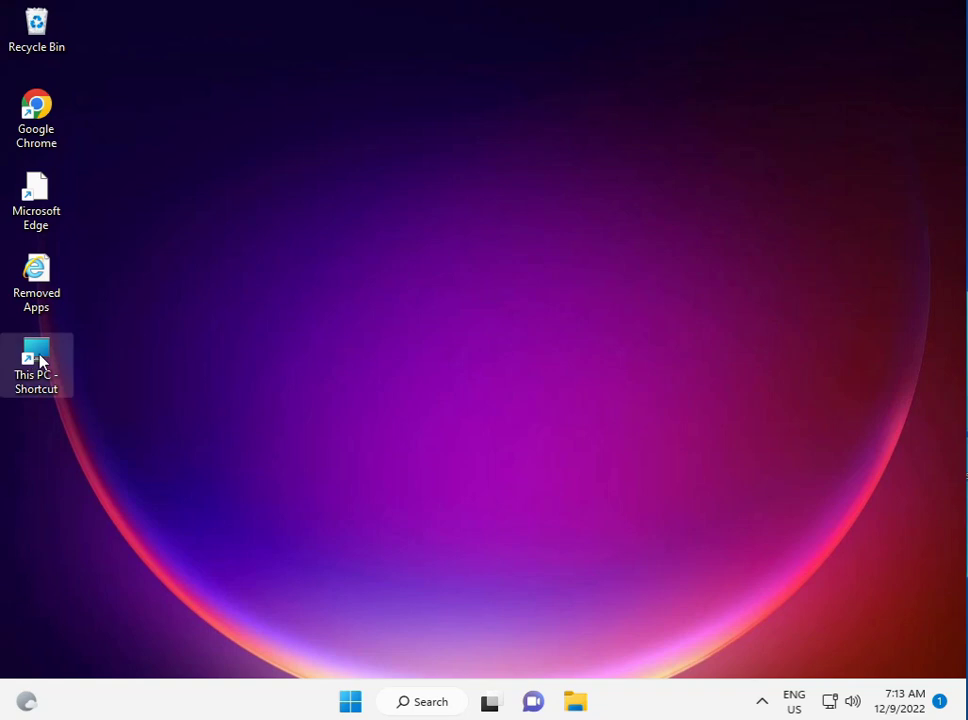
Open Control Panel in Category view and go to System and Security > Windows Defender Firewall.
{"action": "left_click", "coordinate": [358, 704]}
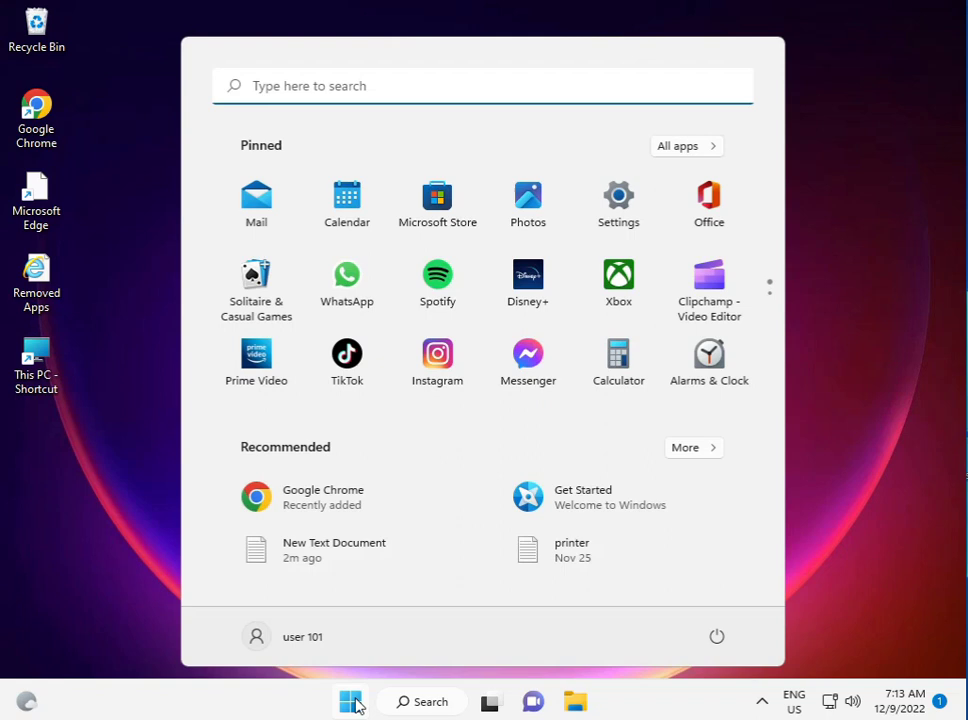
{"action": "type", "text": "con"}
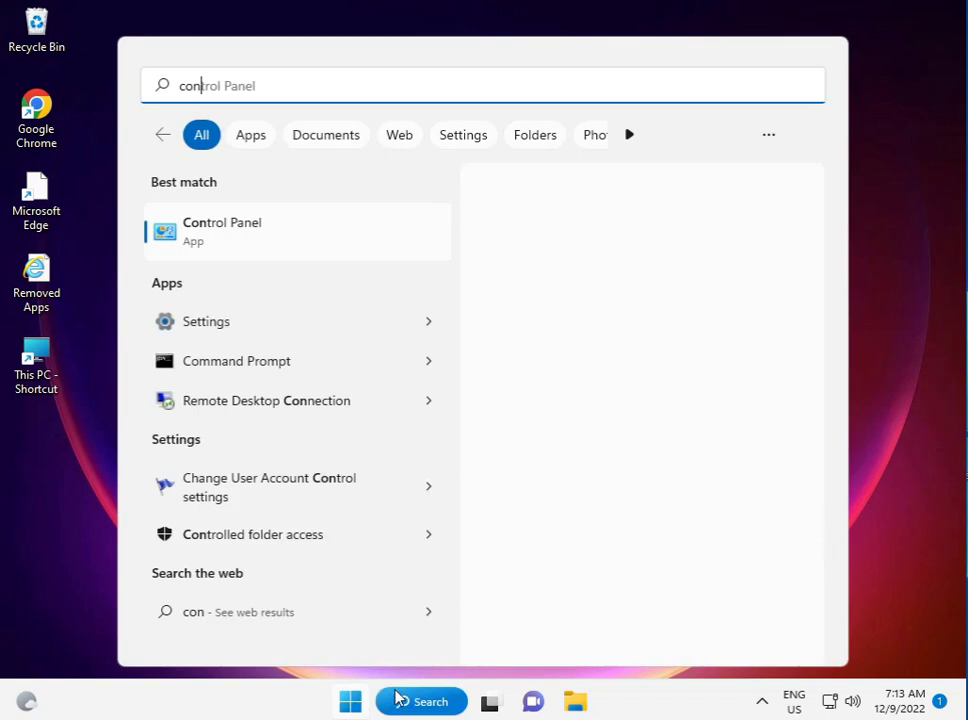
{"action": "left_click", "coordinate": [266, 228]}
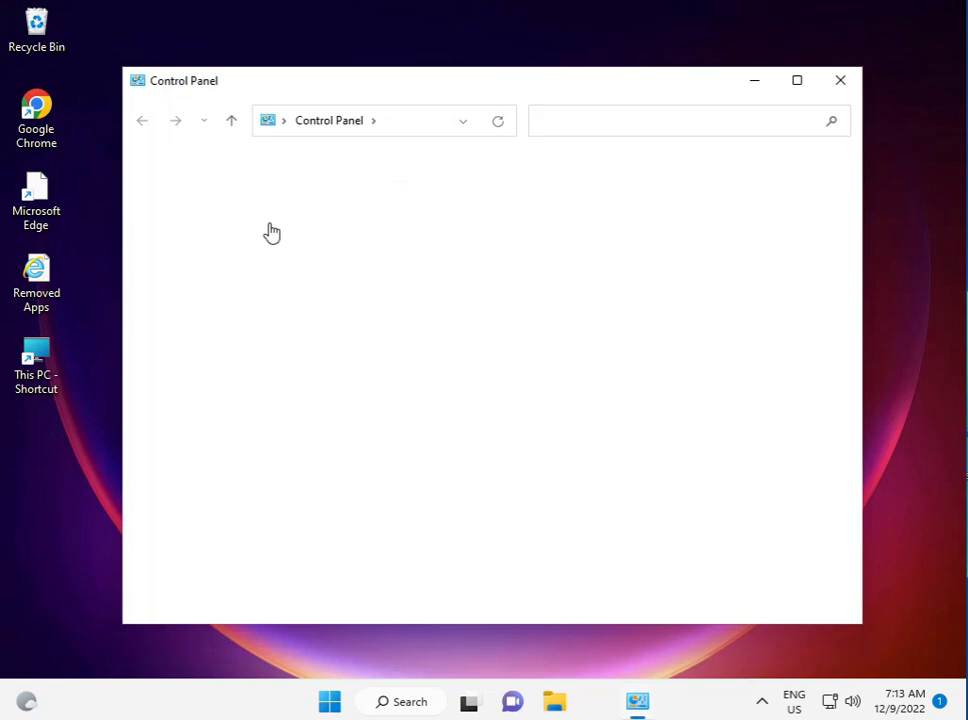
{"action": "left_click", "coordinate": [775, 179]}
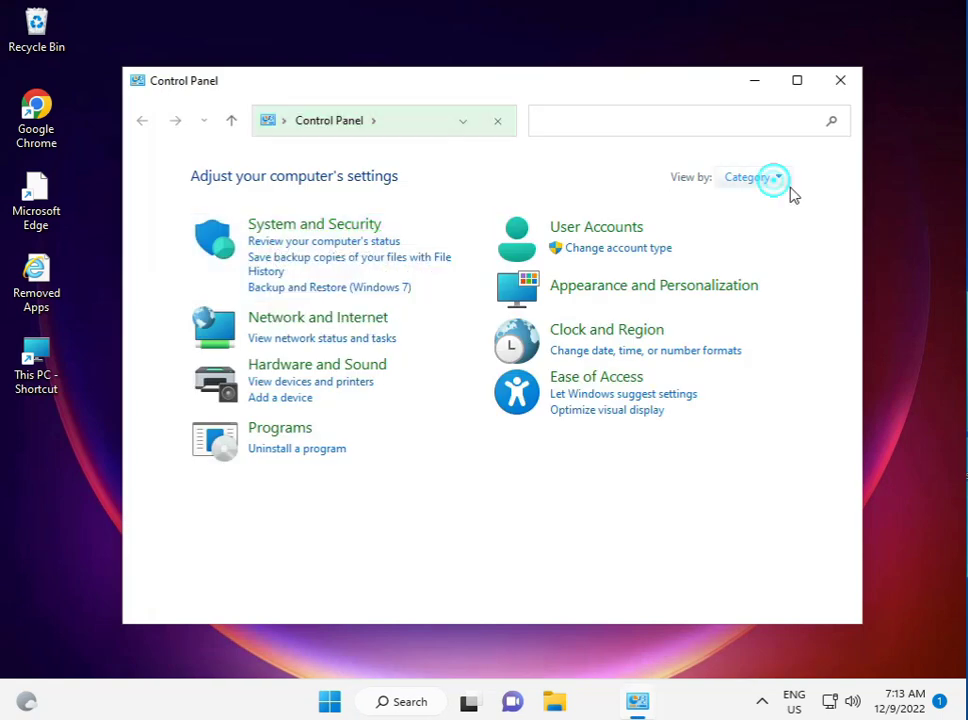
{"action": "left_click", "coordinate": [781, 205]}
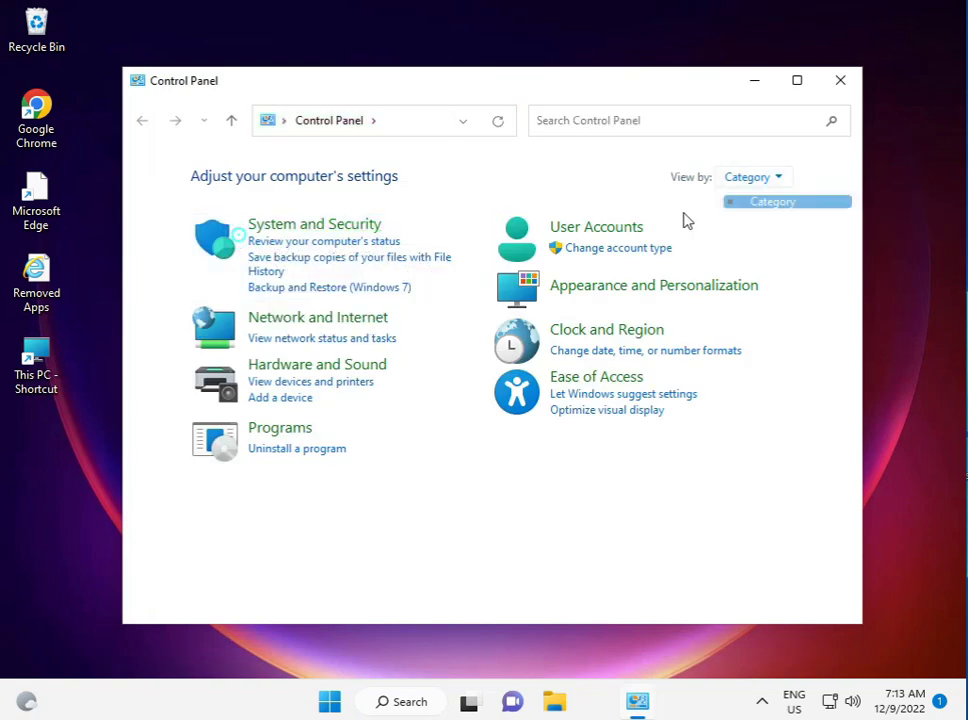
{"action": "left_click", "coordinate": [295, 224]}
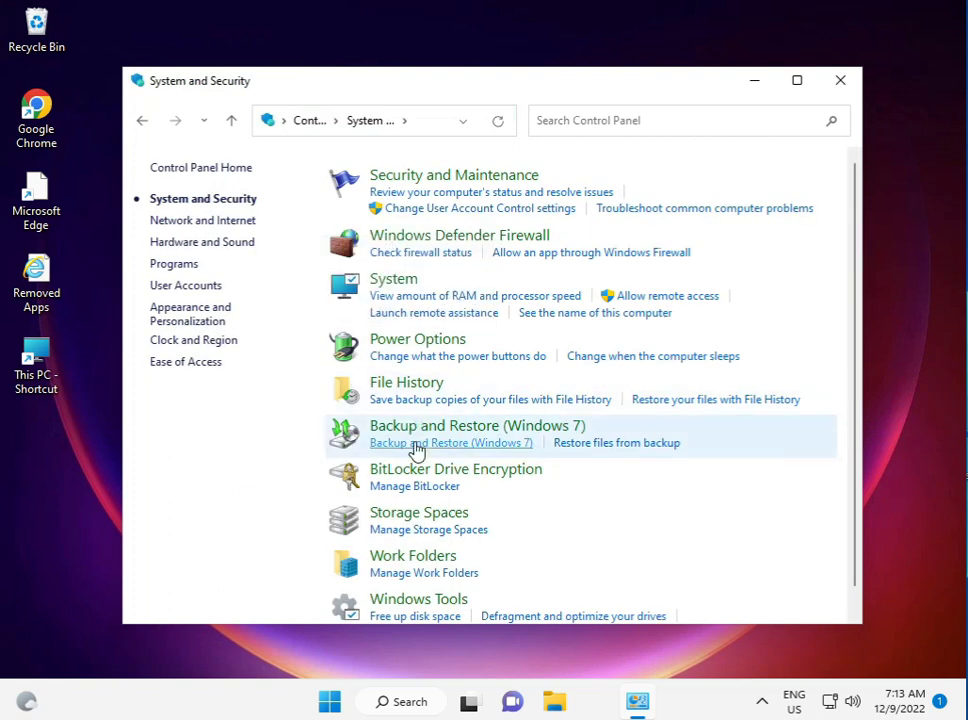
{"action": "left_click", "coordinate": [412, 235]}
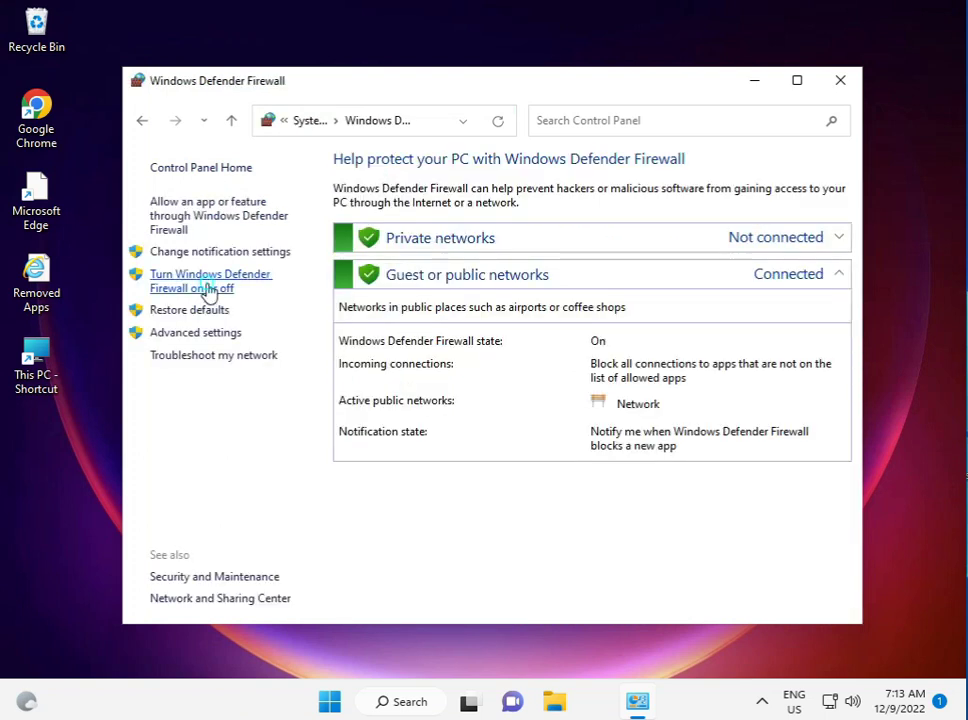
Turn off Windows Defender Firewall for private and public networks, then close the window and alert.
{"action": "left_click", "coordinate": [208, 288]}
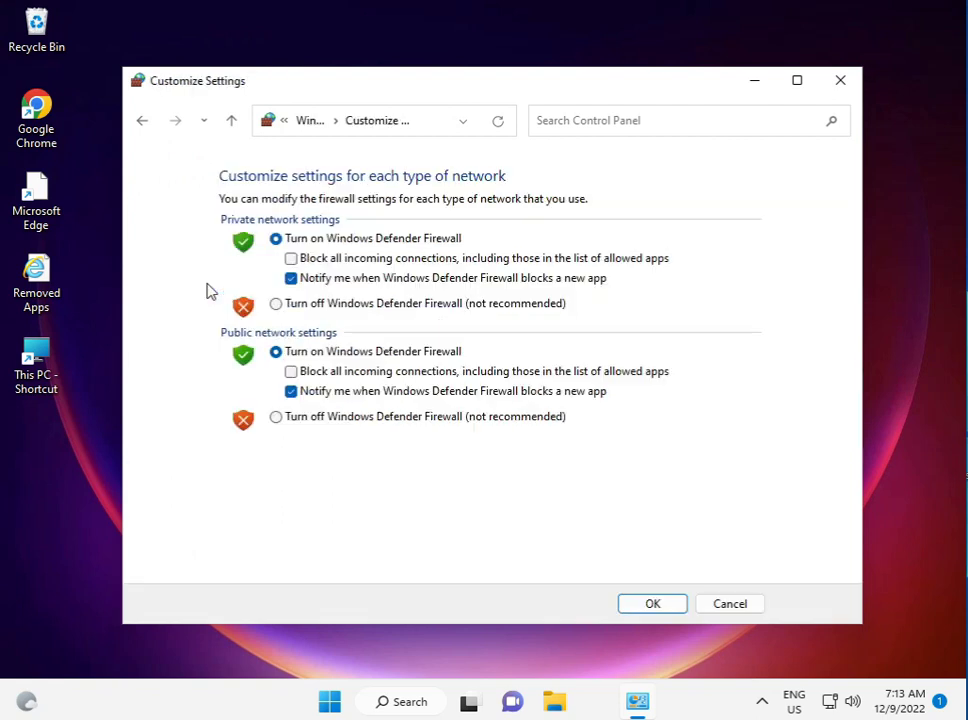
{"action": "left_click", "coordinate": [276, 304]}
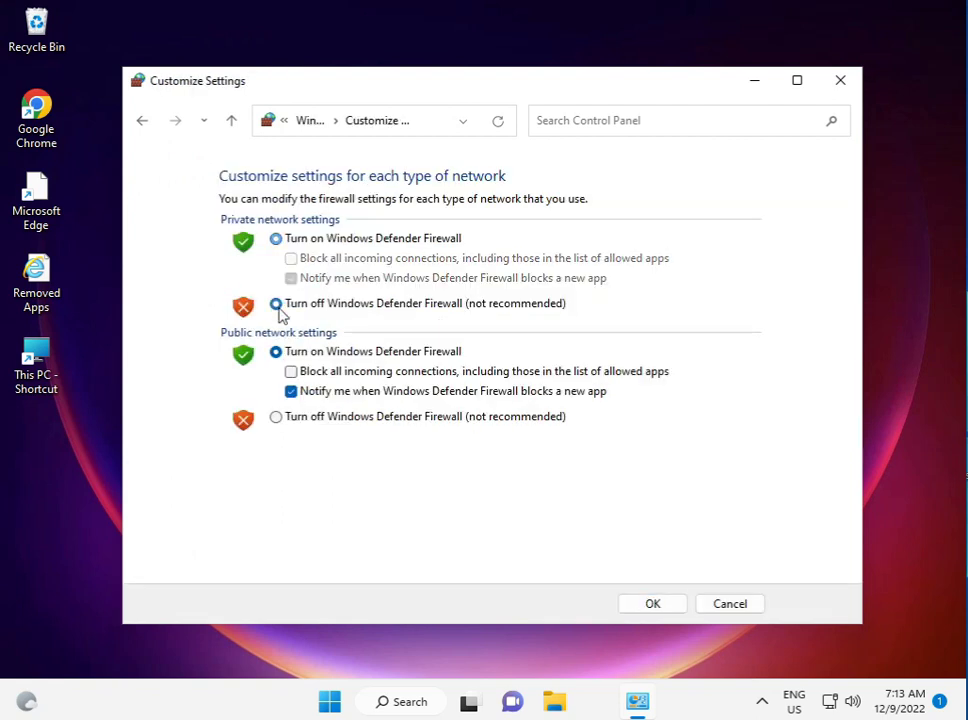
{"action": "left_click", "coordinate": [277, 417]}
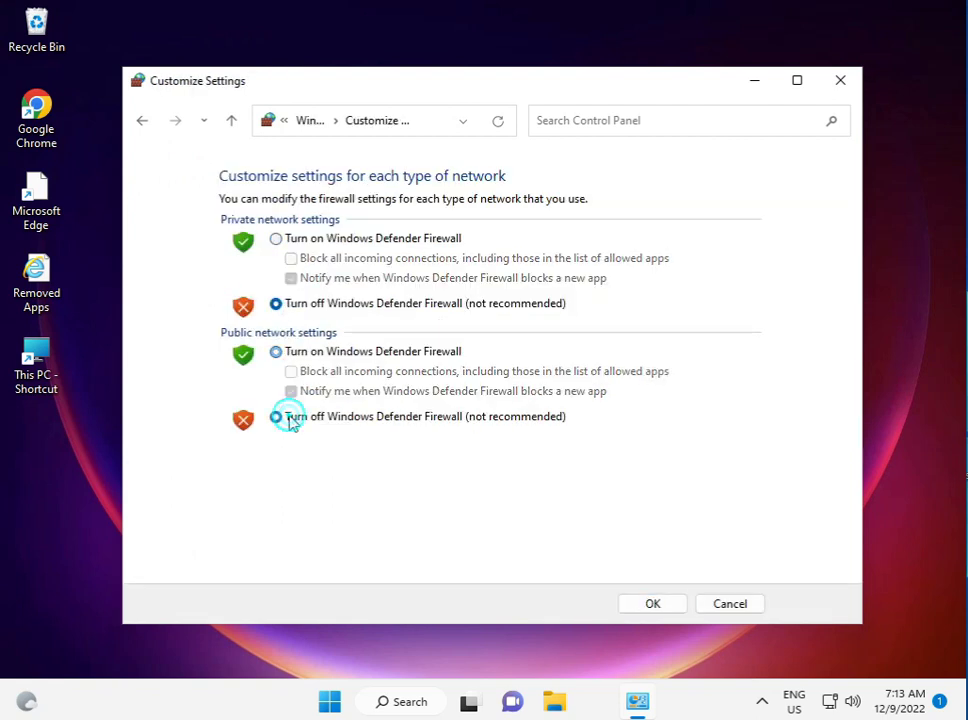
{"action": "left_click", "coordinate": [633, 602]}
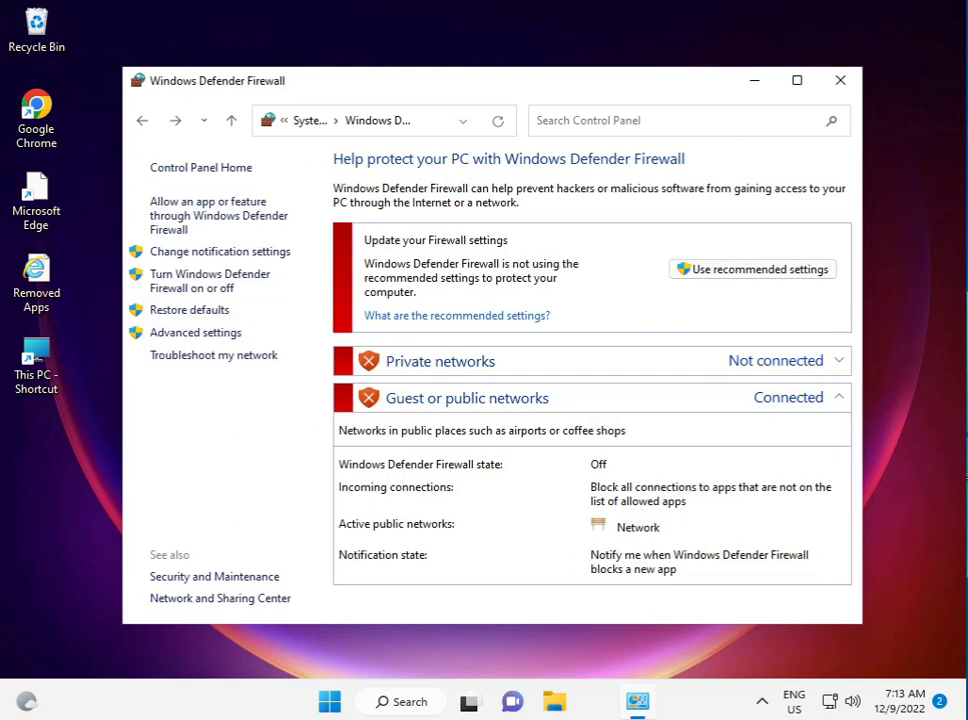
{"action": "left_click", "coordinate": [839, 92]}
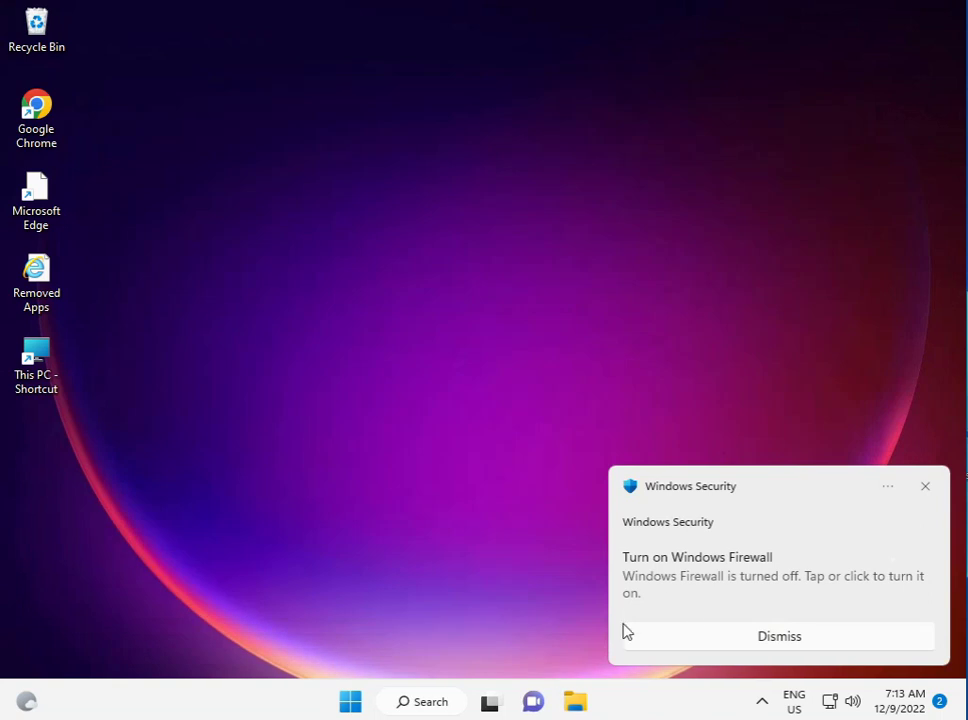
{"action": "left_click", "coordinate": [922, 489]}
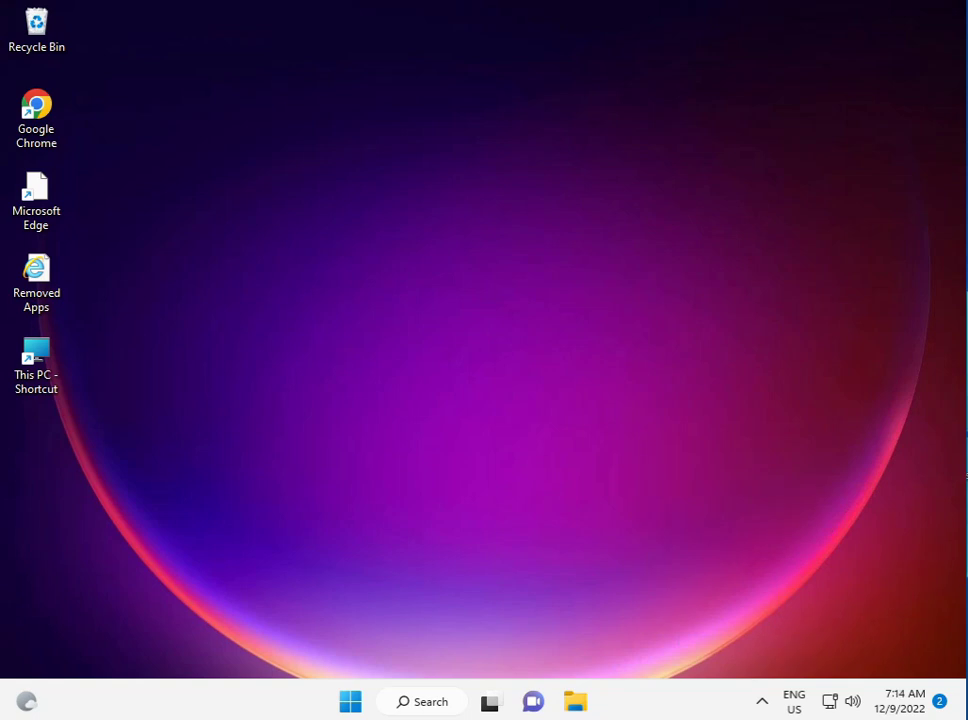
Launch Chrome and search the web for 'microsoft catalog'.
{"action": "double_click", "coordinate": [58, 121]}
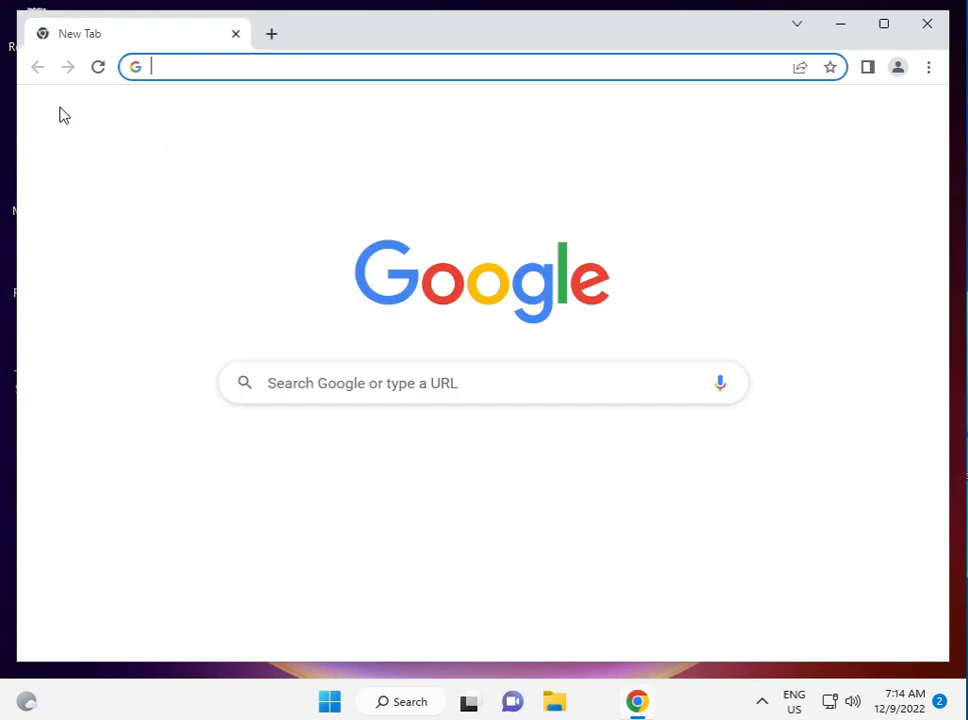
{"action": "left_click", "coordinate": [337, 76]}
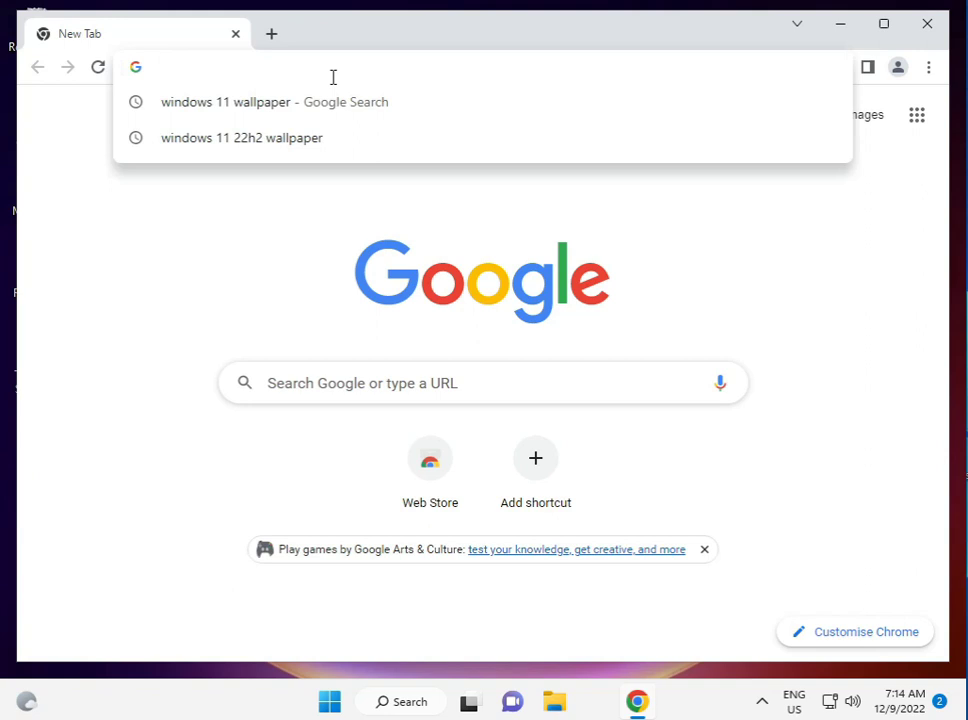
{"action": "type", "text": "micr"}
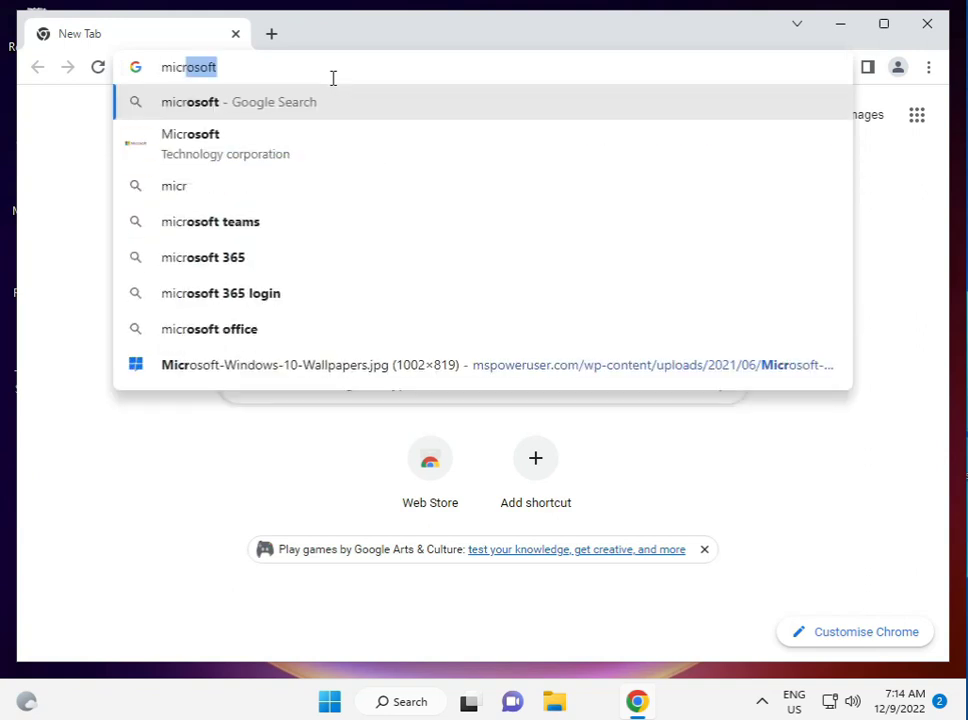
{"action": "type", "text": "os"}
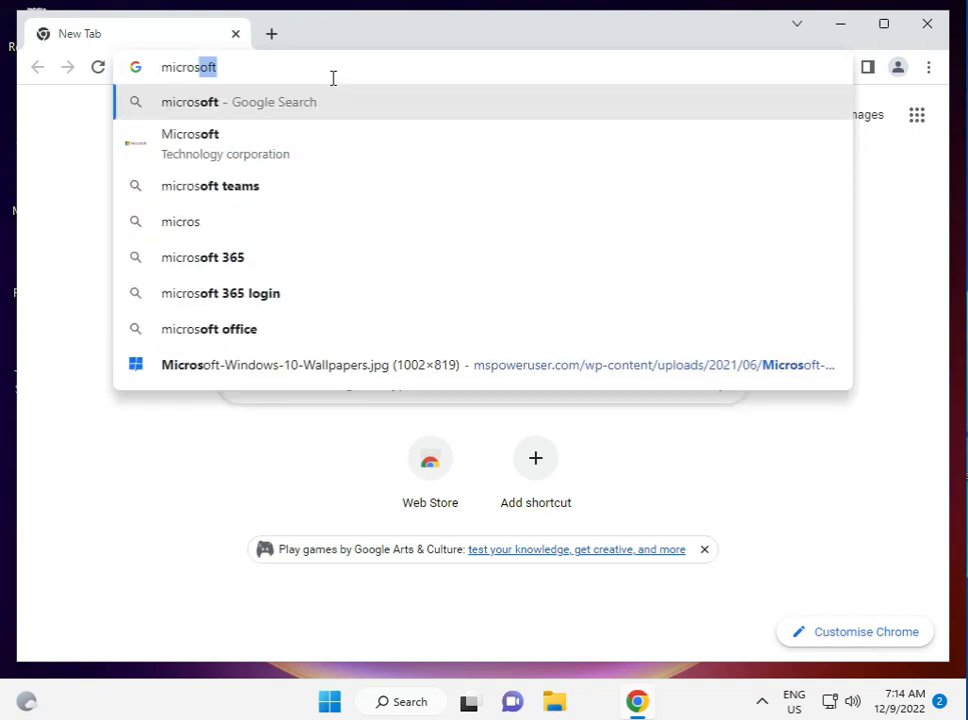
{"action": "type", "text": "oft "}
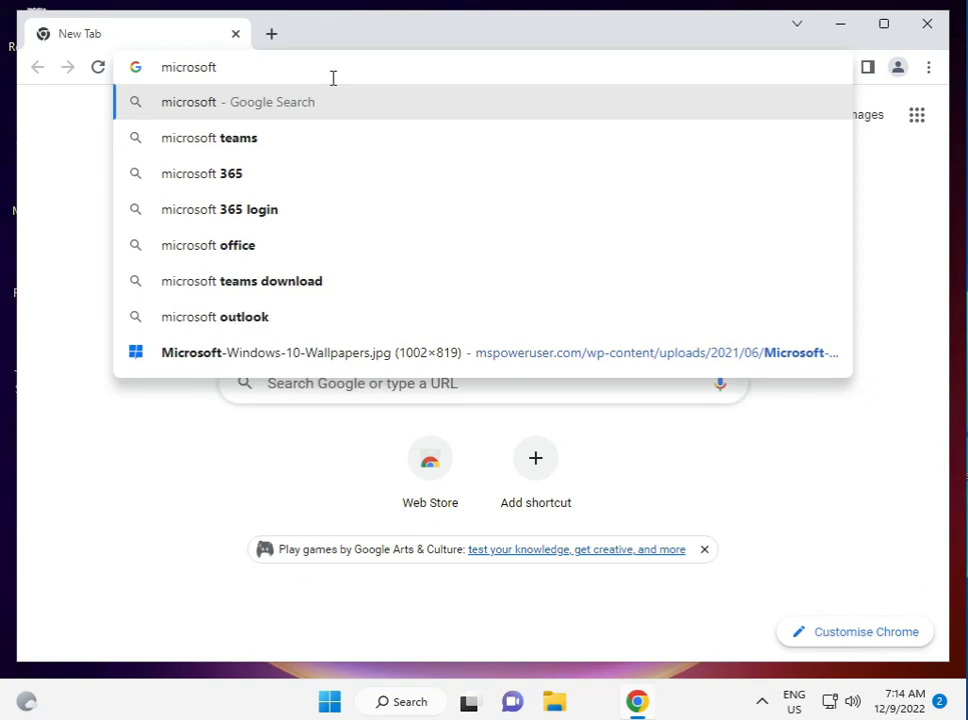
{"action": "type", "text": "cata"}
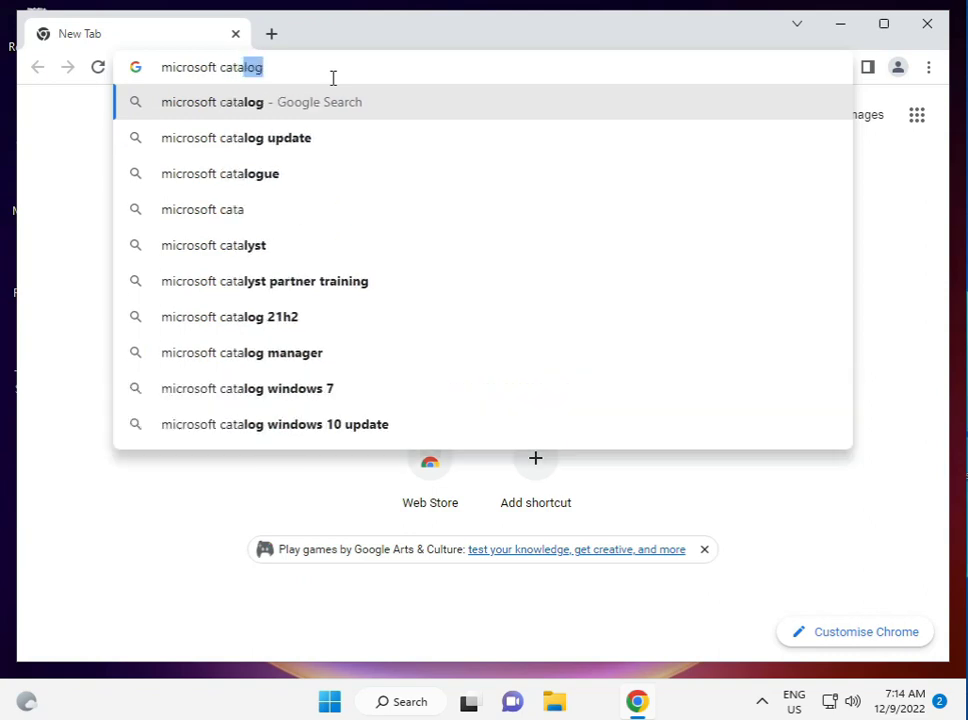
{"action": "type", "text": "log"}
{"action": "key", "text": "Return"}
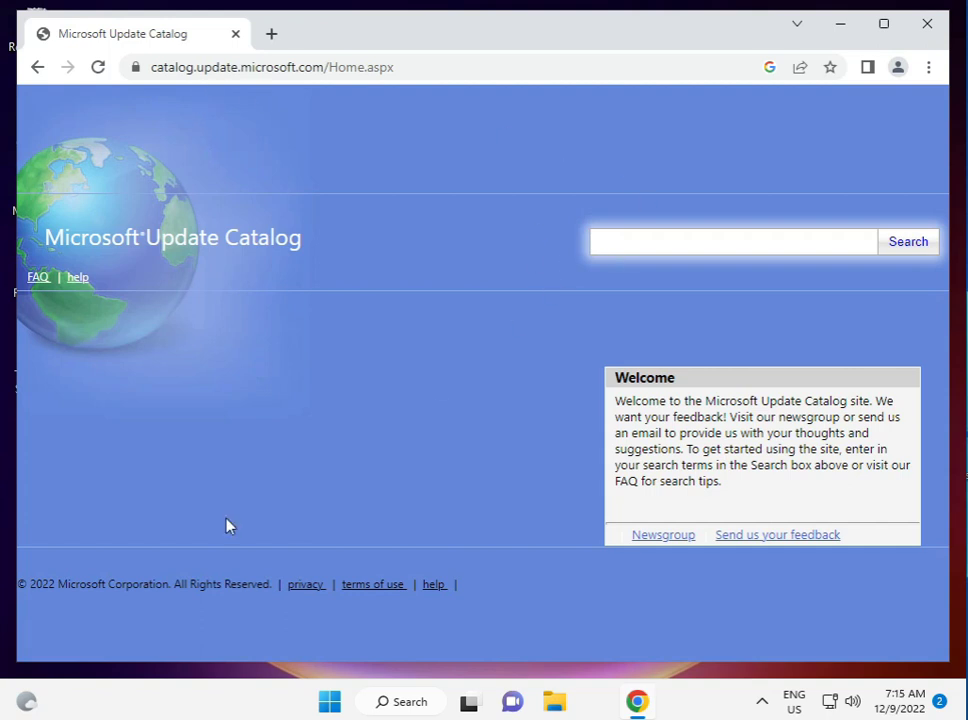
In Settings > Windows Update, start Download & install for cumulative update KB5019157.
{"action": "left_click", "coordinate": [328, 700]}
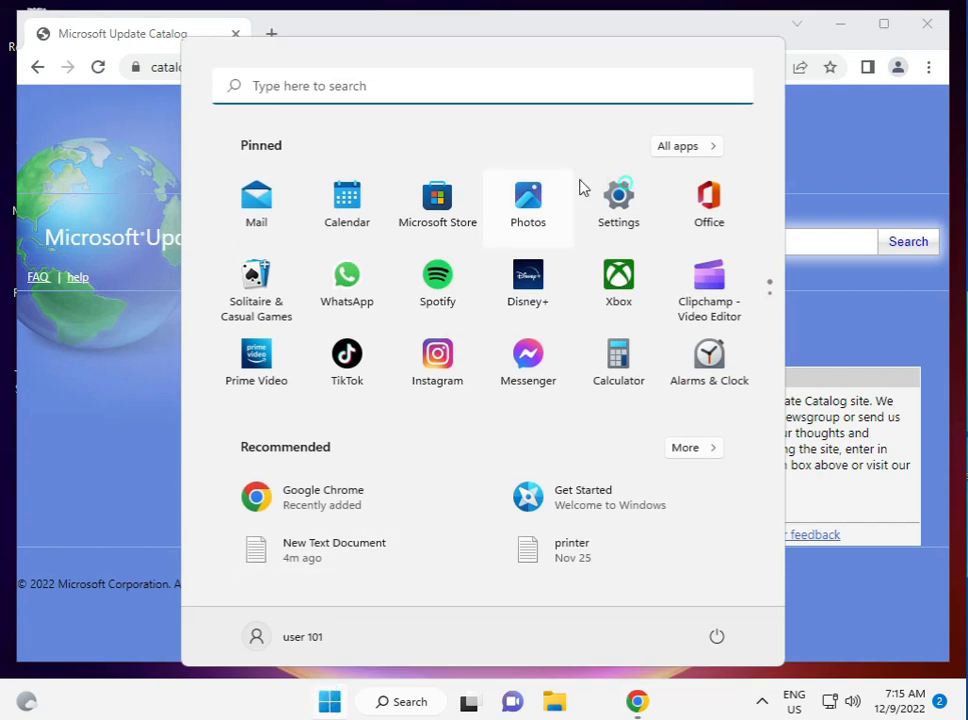
{"action": "left_click", "coordinate": [622, 186]}
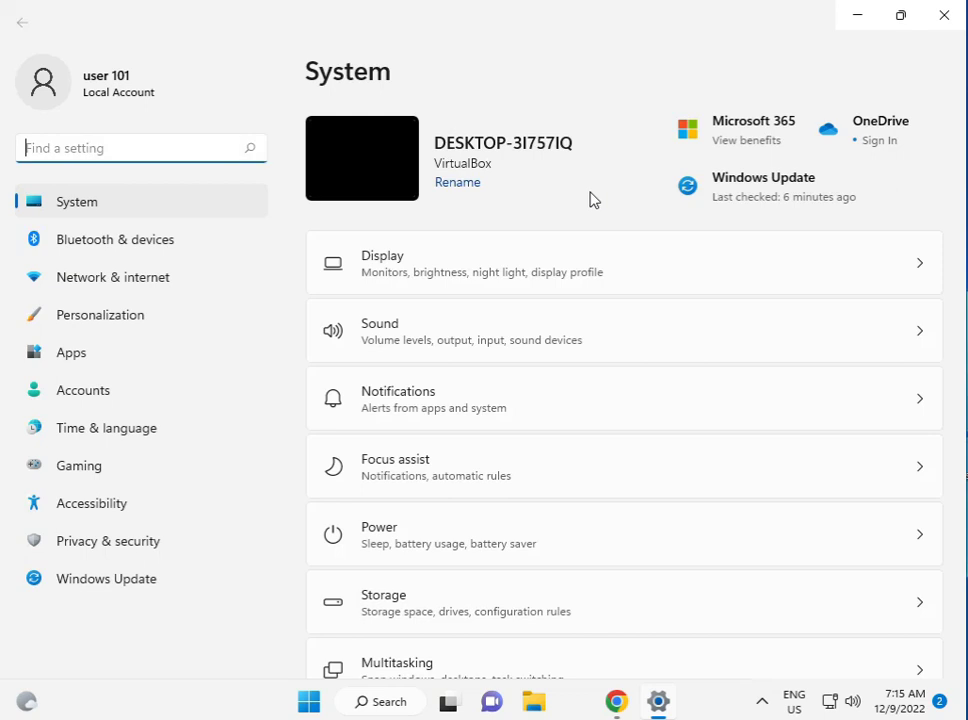
{"action": "left_click", "coordinate": [105, 589]}
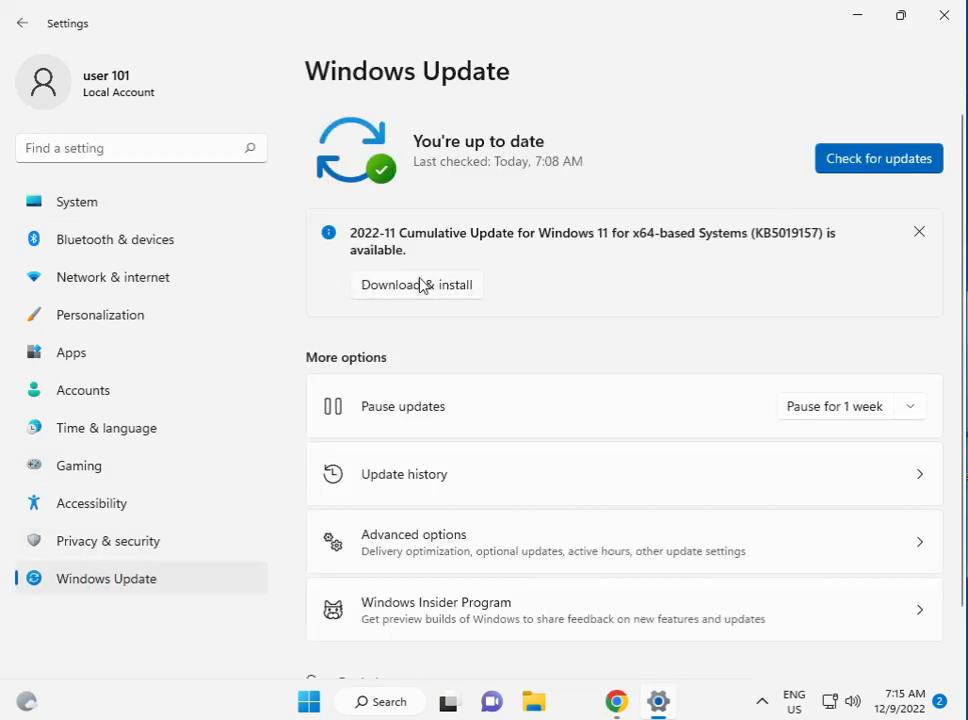
{"action": "left_click", "coordinate": [424, 286]}
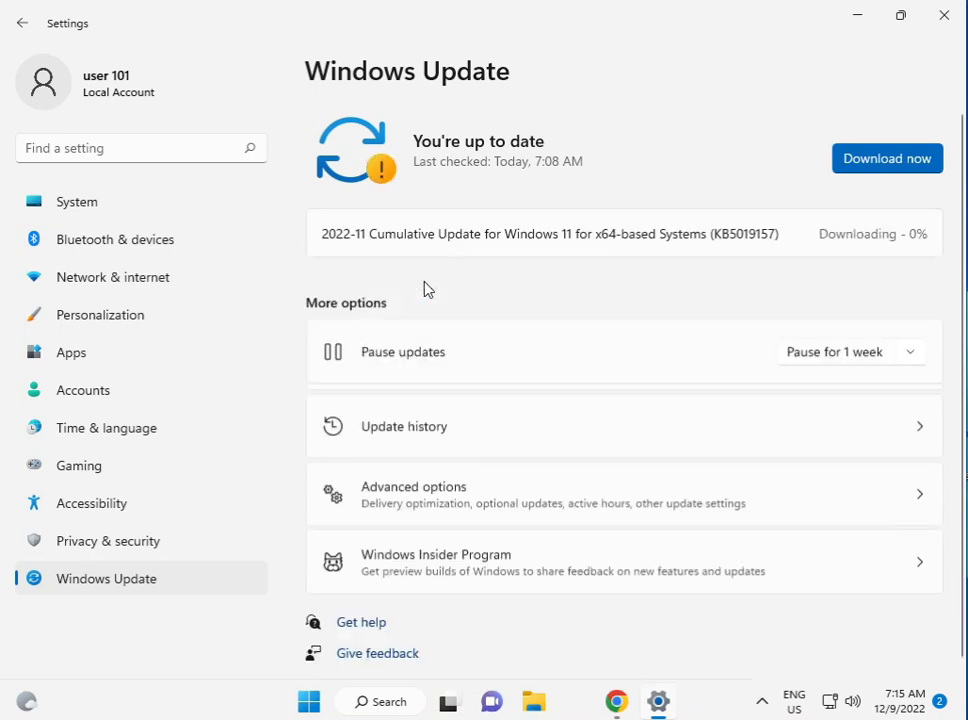